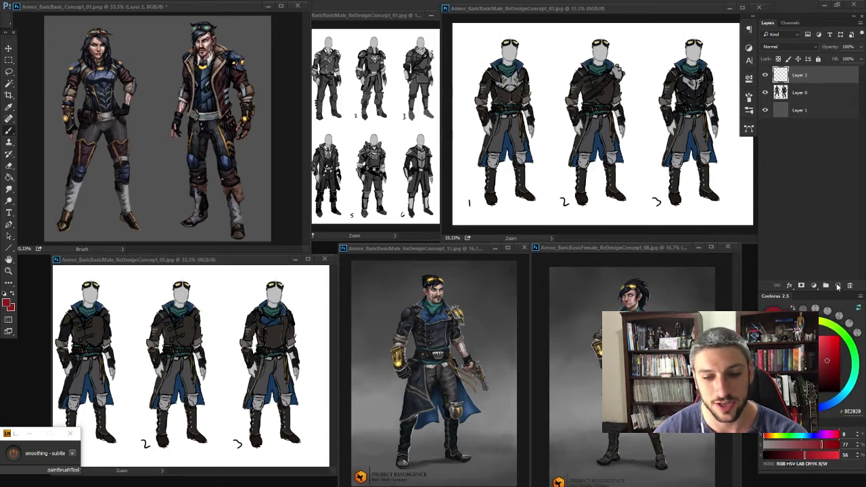
# Step: Pick the darker red 8E1F1F in the Coolorus colour square for markup
pyautogui.click(827, 362)
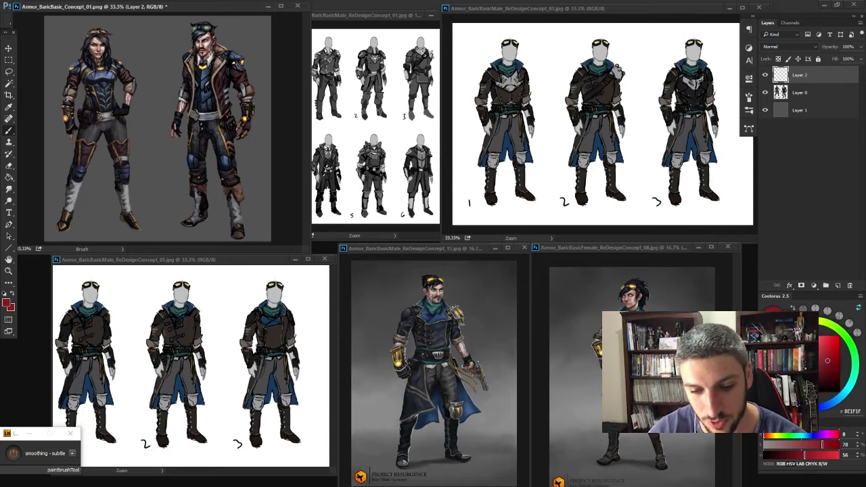
# Step: Zoom the Concept_01 painting to 50%, recentre the characters, and enlarge its window over the others
pyautogui.press('z')
pyautogui.click(146, 57)
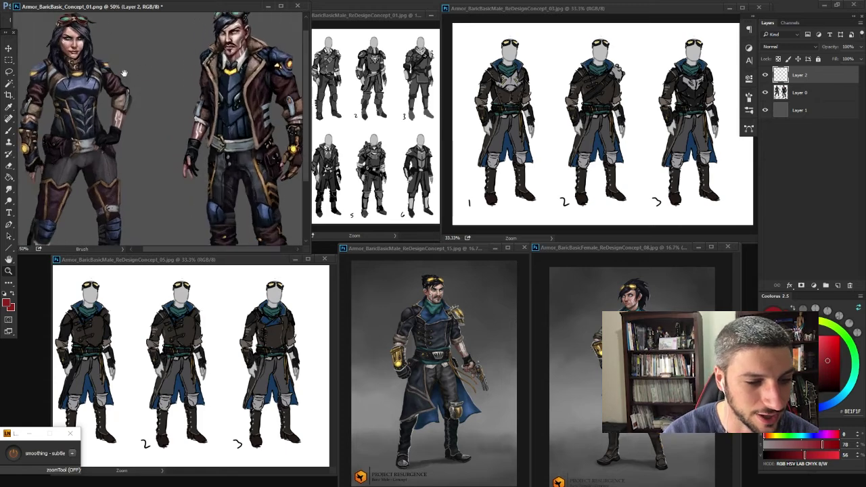
pyautogui.moveTo(123, 73); pyautogui.dragTo(145, 91)
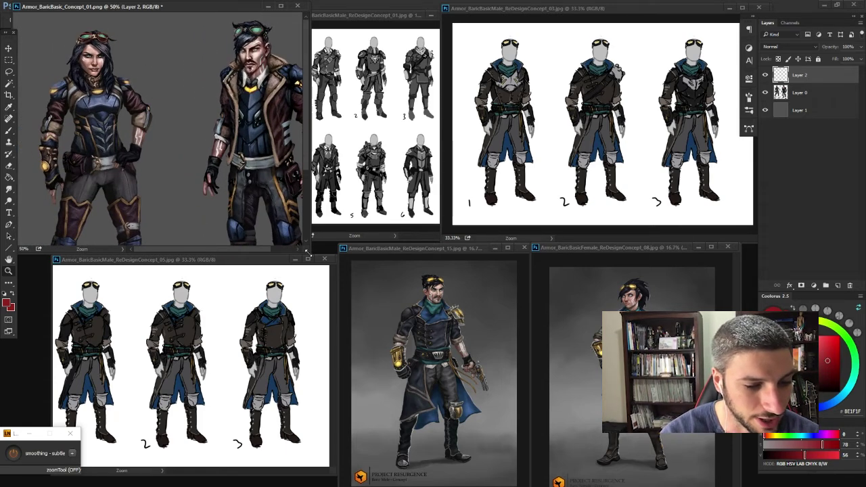
pyautogui.moveTo(308, 251); pyautogui.dragTo(436, 406)
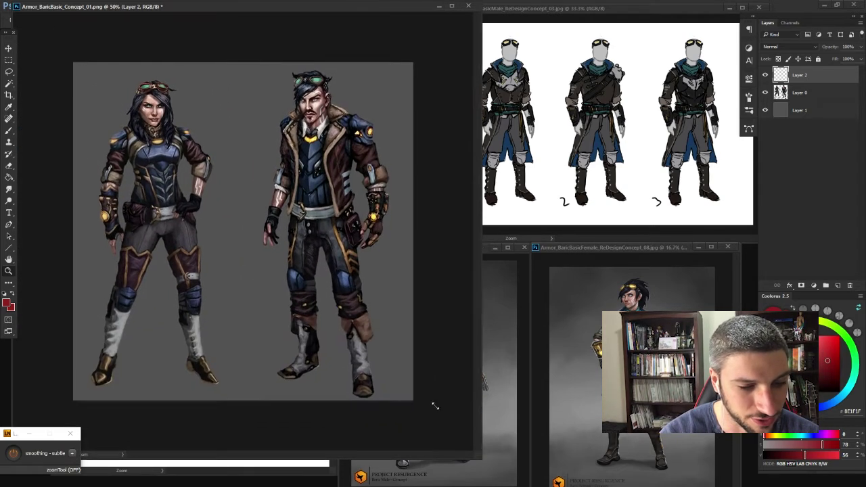
# Step: Brush a crossed-out '1-3' note top-left and write 'Art Dev' beside the heads in red
pyautogui.press('b')
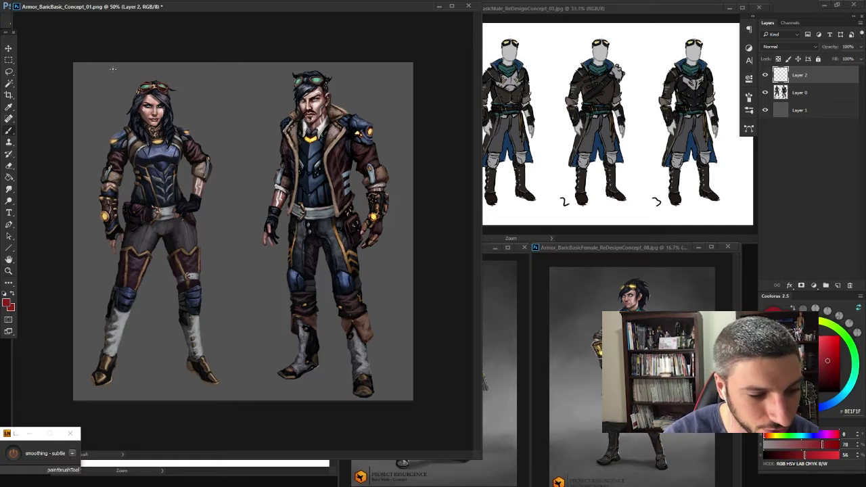
pyautogui.moveTo(78, 79)
pyautogui.mouseDown()
pyautogui.moveTo(100, 88)
pyautogui.moveTo(115, 65)
pyautogui.mouseUp()
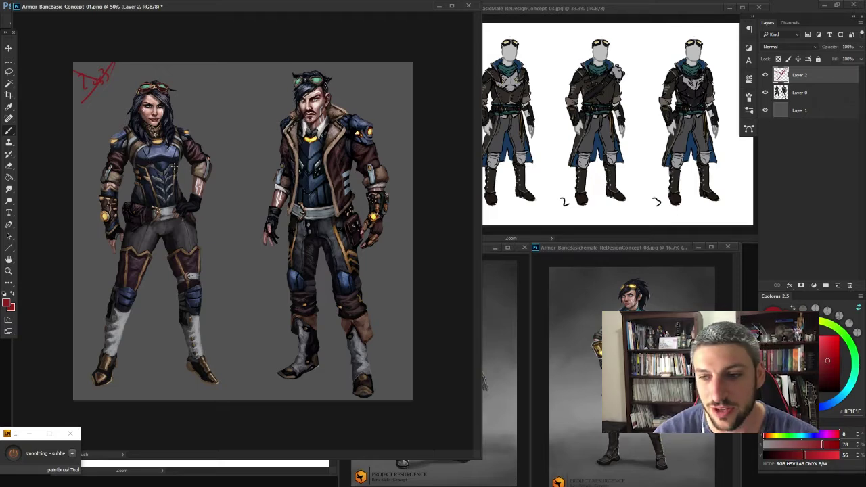
pyautogui.moveTo(195, 104)
pyautogui.mouseDown()
pyautogui.moveTo(215, 74)
pyautogui.moveTo(222, 88)
pyautogui.moveTo(253, 77)
pyautogui.mouseUp()
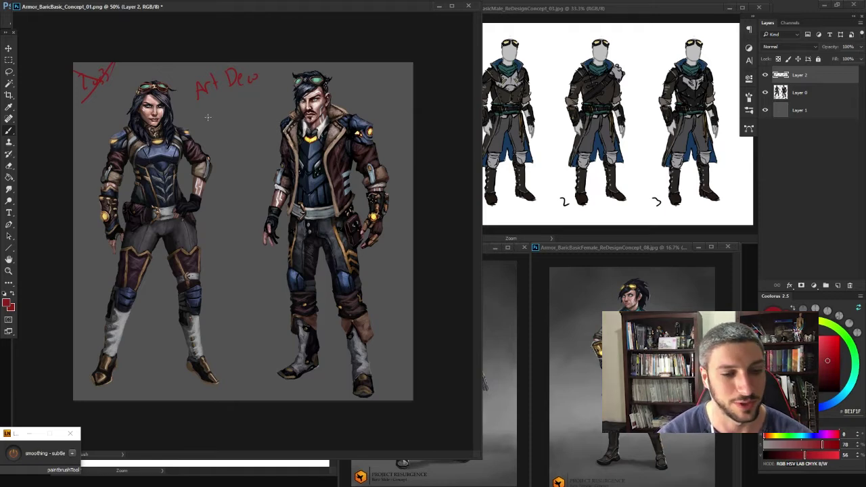
# Step: Draw hooked red arrows under 'Art Dev' toward the characters, then zoom to 66.7%
pyautogui.moveTo(224, 98)
pyautogui.mouseDown()
pyautogui.moveTo(225, 129)
pyautogui.moveTo(249, 127)
pyautogui.mouseUp()
pyautogui.moveTo(238, 117)
pyautogui.mouseDown()
pyautogui.moveTo(248, 128)
pyautogui.moveTo(207, 142)
pyautogui.mouseUp()
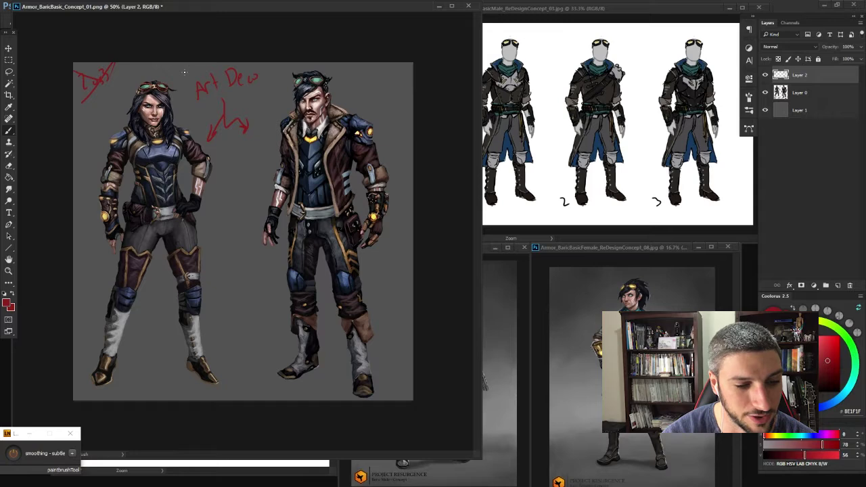
pyautogui.moveTo(88, 96); pyautogui.dragTo(81, 103)
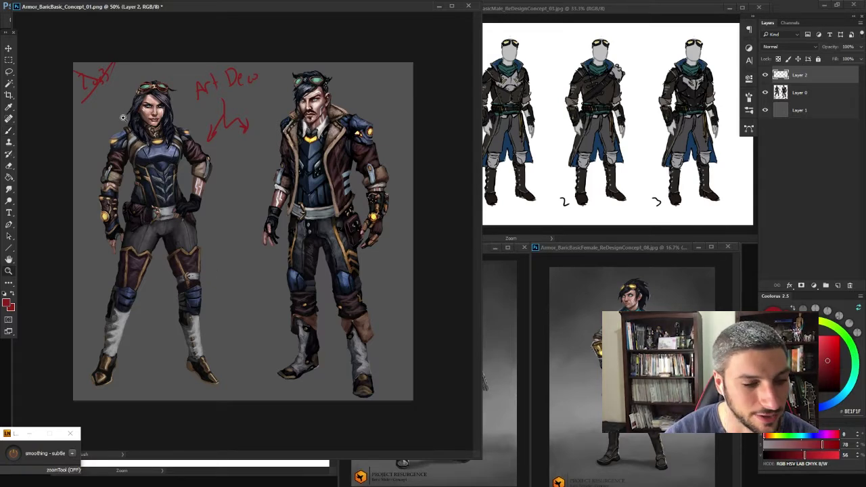
pyautogui.hotkey('ctrl', '+')
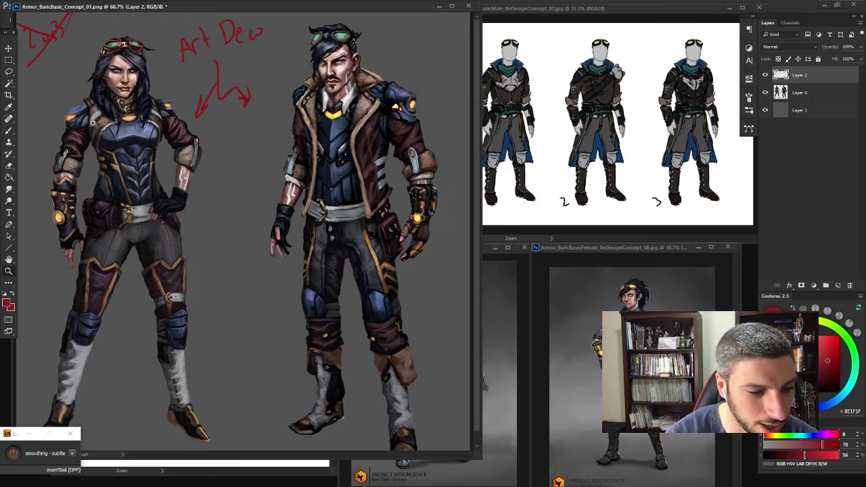
# Step: Circle the shoulder pieces of both the male and female characters in red
pyautogui.press('b')
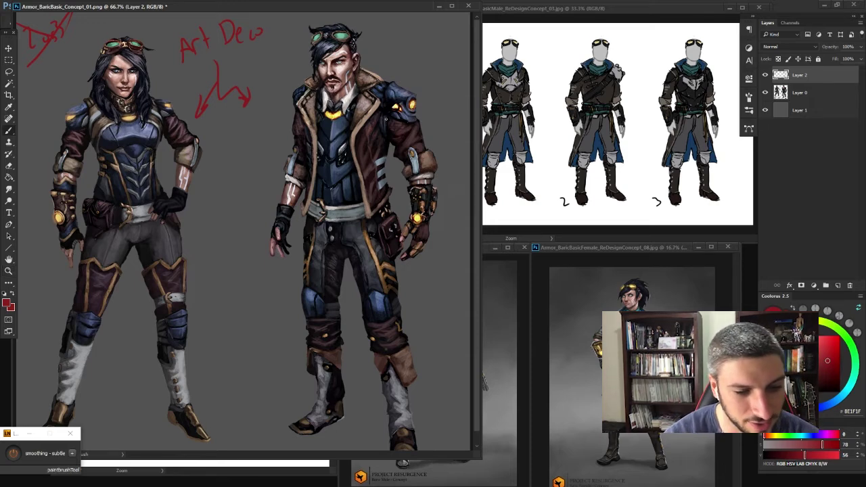
pyautogui.moveTo(388, 120)
pyautogui.mouseDown()
pyautogui.moveTo(383, 89)
pyautogui.moveTo(429, 109)
pyautogui.moveTo(401, 127)
pyautogui.mouseUp()
pyautogui.moveTo(291, 82)
pyautogui.mouseDown()
pyautogui.moveTo(290, 101)
pyautogui.moveTo(303, 112)
pyautogui.mouseUp()
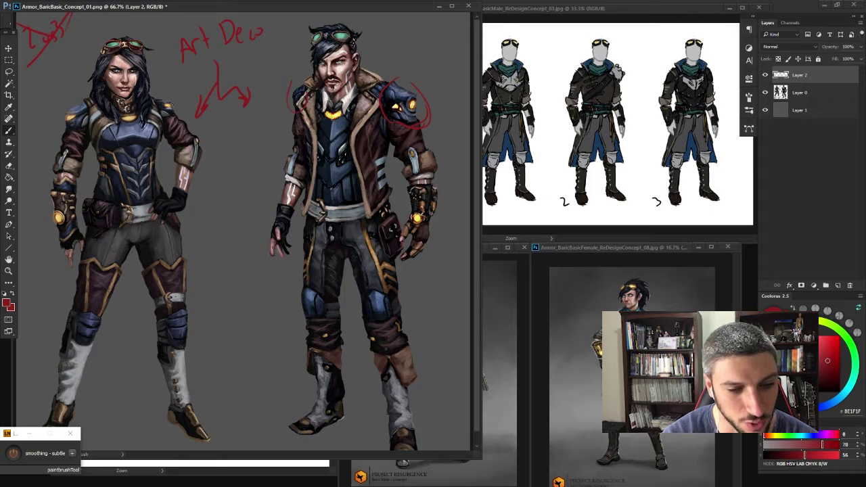
pyautogui.moveTo(165, 89); pyautogui.dragTo(162, 120)
pyautogui.moveTo(77, 98); pyautogui.dragTo(57, 93)
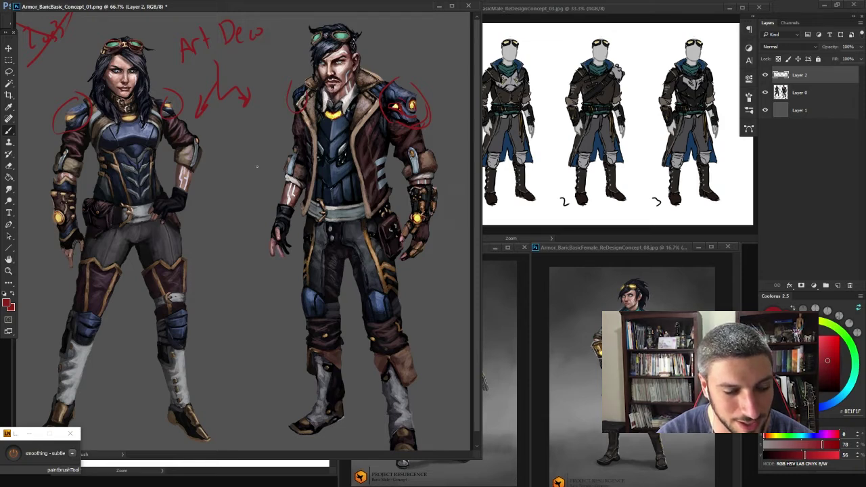
# Step: Add red arrows at the male's chest and thigh and another stroke on the female's shoulder
pyautogui.moveTo(271, 190)
pyautogui.mouseDown()
pyautogui.moveTo(312, 165)
pyautogui.moveTo(310, 179)
pyautogui.moveTo(332, 171)
pyautogui.mouseUp()
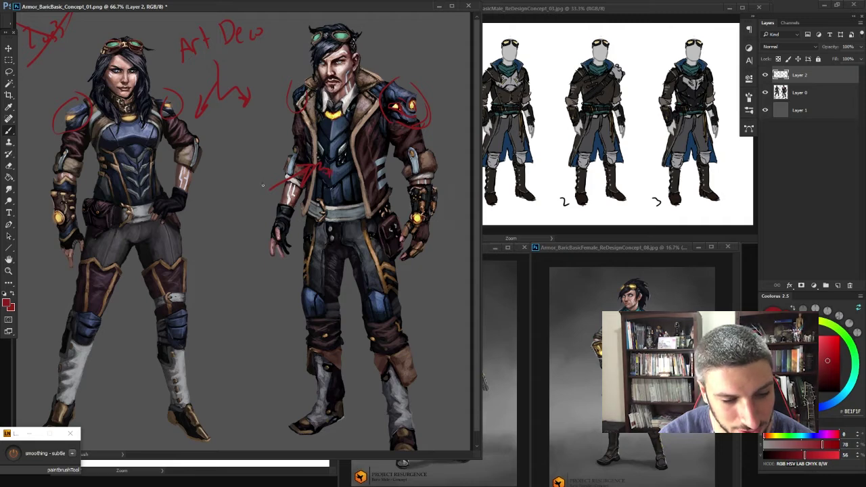
pyautogui.moveTo(265, 191); pyautogui.dragTo(251, 196)
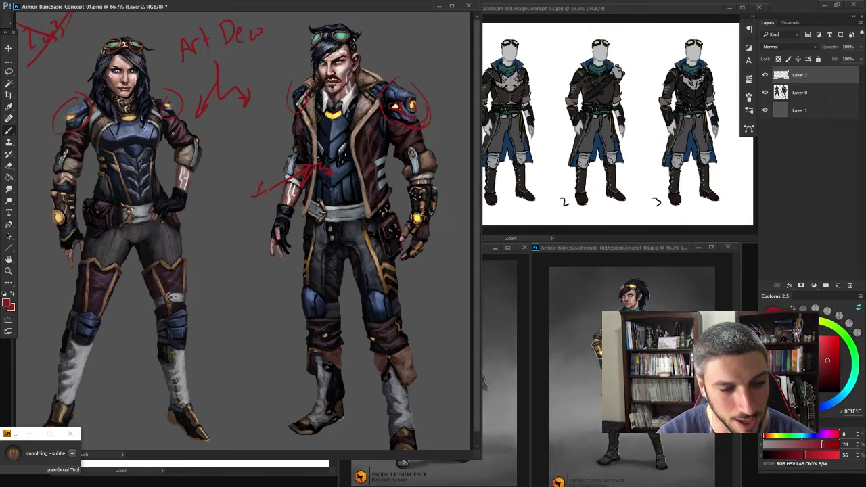
pyautogui.moveTo(173, 96); pyautogui.dragTo(152, 122)
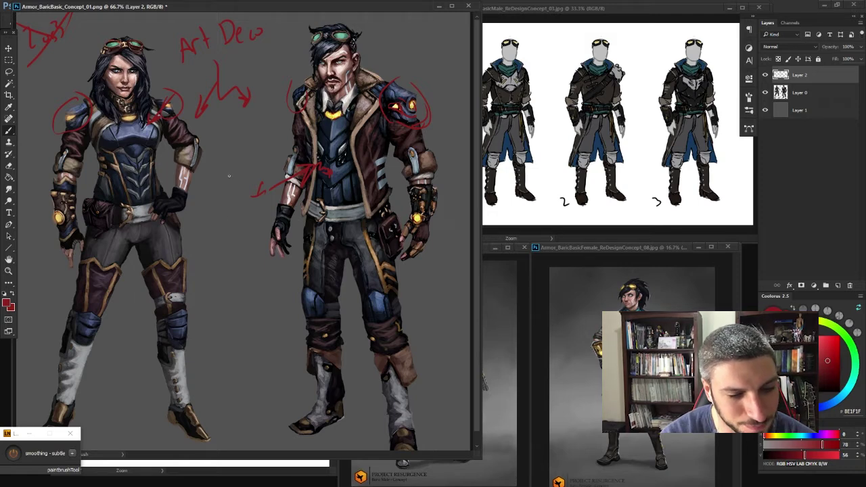
pyautogui.moveTo(274, 294)
pyautogui.mouseDown()
pyautogui.moveTo(297, 308)
pyautogui.moveTo(292, 315)
pyautogui.mouseUp()
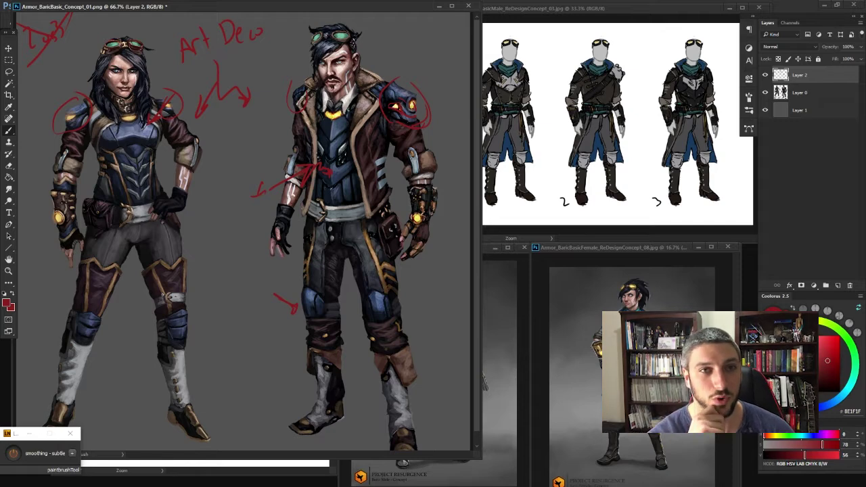
# Step: Zoom the painting out to 50%, shrink its window, and activate the ReDesignConcept_01 sketch sheet
pyautogui.press('z')
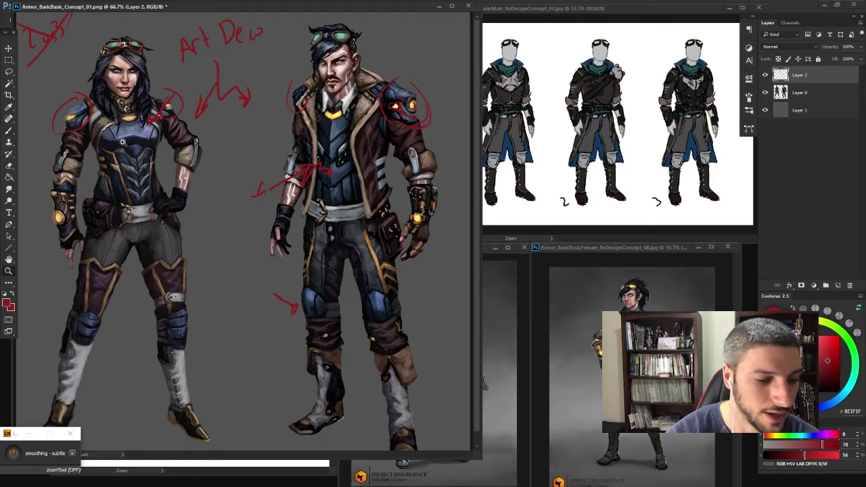
pyautogui.keyDown('alt'); pyautogui.click(122, 125); pyautogui.keyUp('alt')
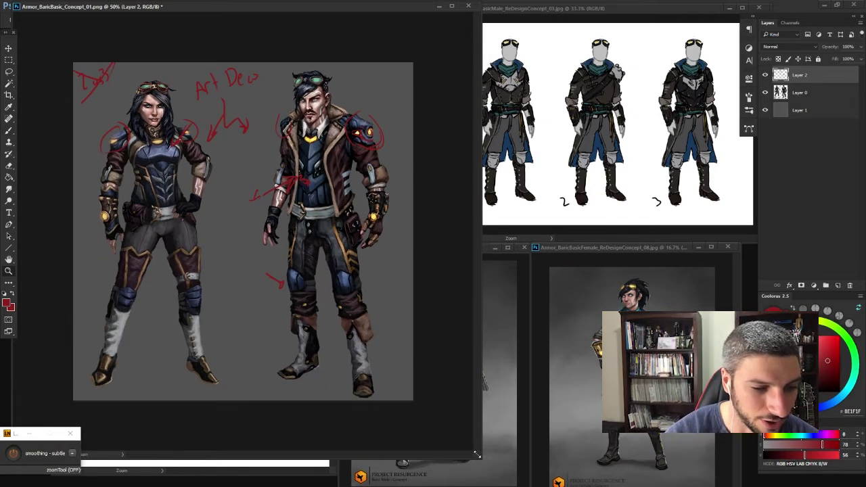
pyautogui.moveTo(478, 457); pyautogui.dragTo(304, 224)
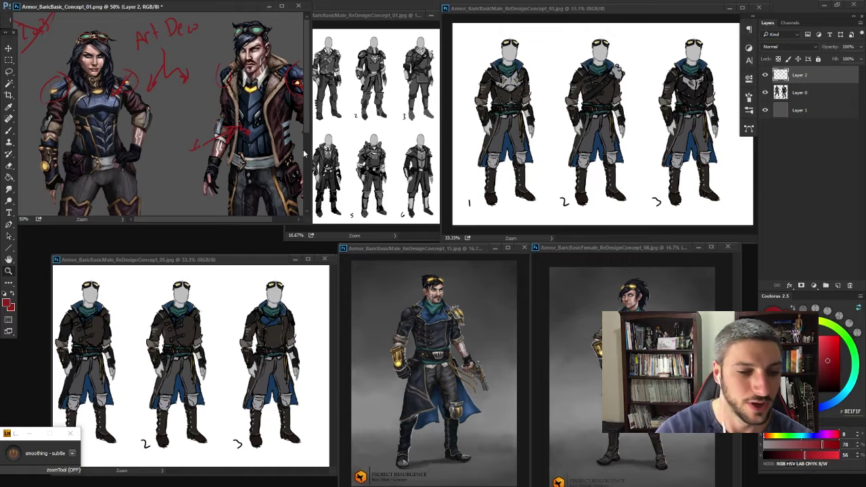
pyautogui.click(339, 160)
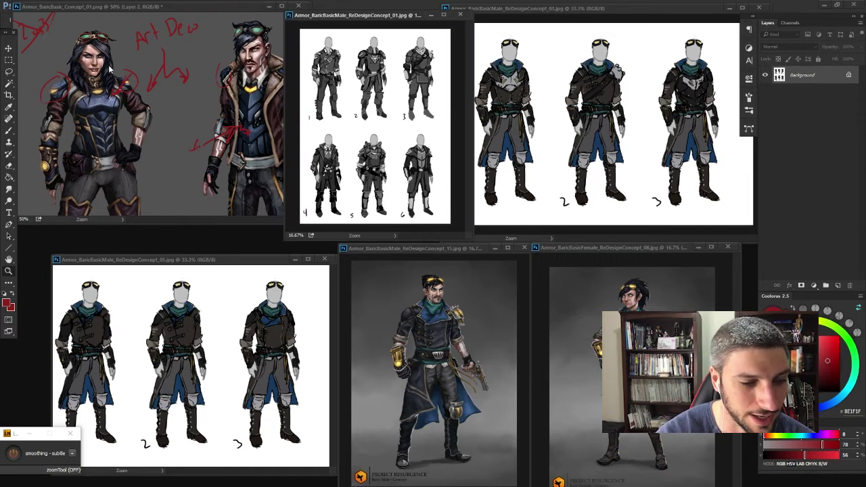
# Step: Bring the annotated Concept_01 painting forward and zoom and pan over the male character's face and chest
pyautogui.click(159, 89)
pyautogui.scroll(1, 220, 95)
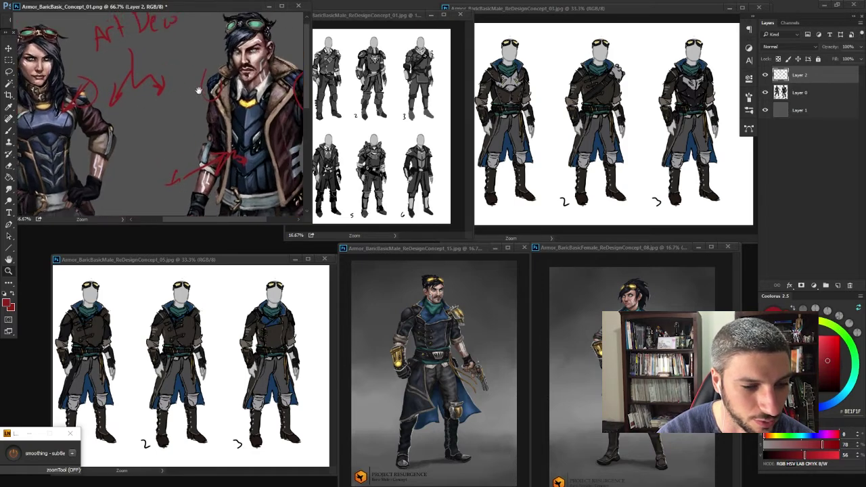
pyautogui.moveTo(224, 51); pyautogui.dragTo(186, 79)
pyautogui.scroll(1, 186, 80)
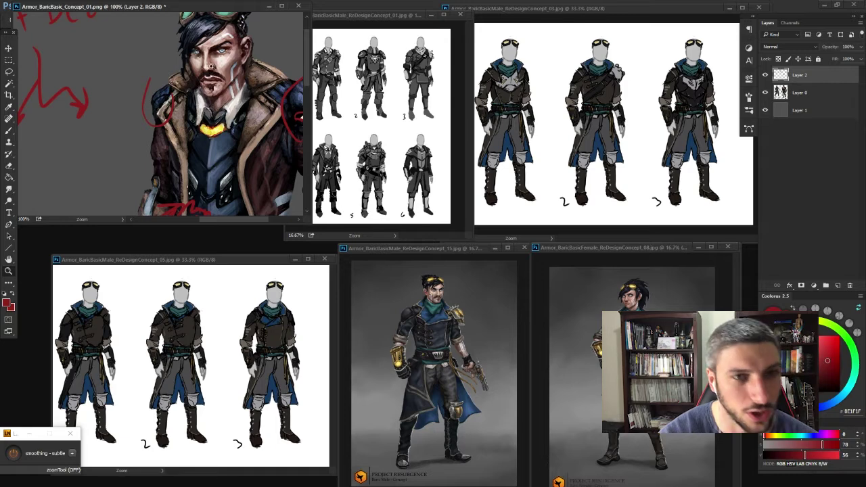
pyautogui.moveTo(197, 109); pyautogui.dragTo(168, 134)
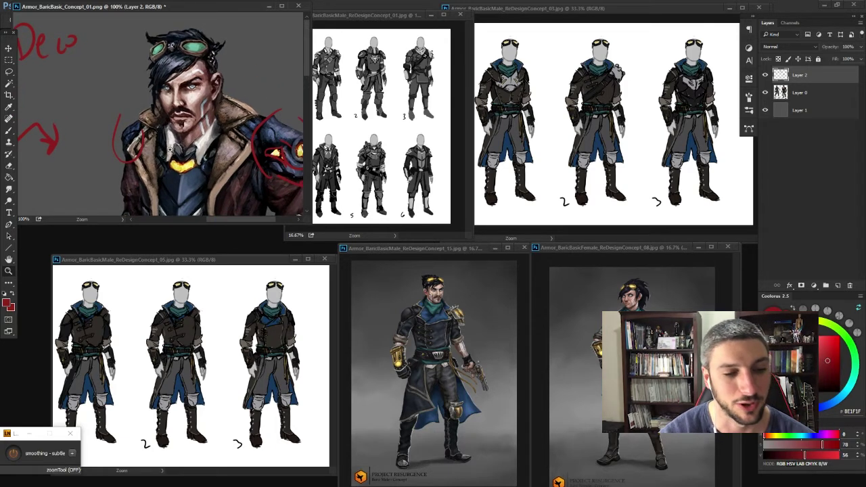
pyautogui.moveTo(189, 167); pyautogui.dragTo(181, 155)
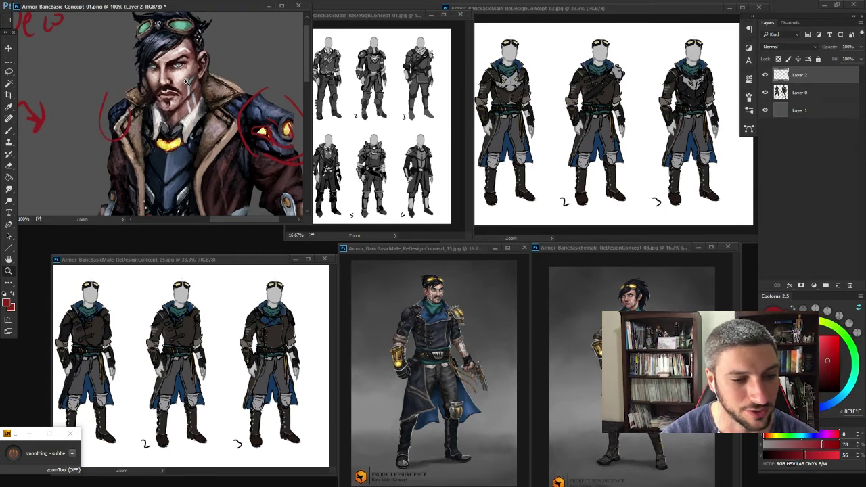
pyautogui.scroll(-1, 176, 62)
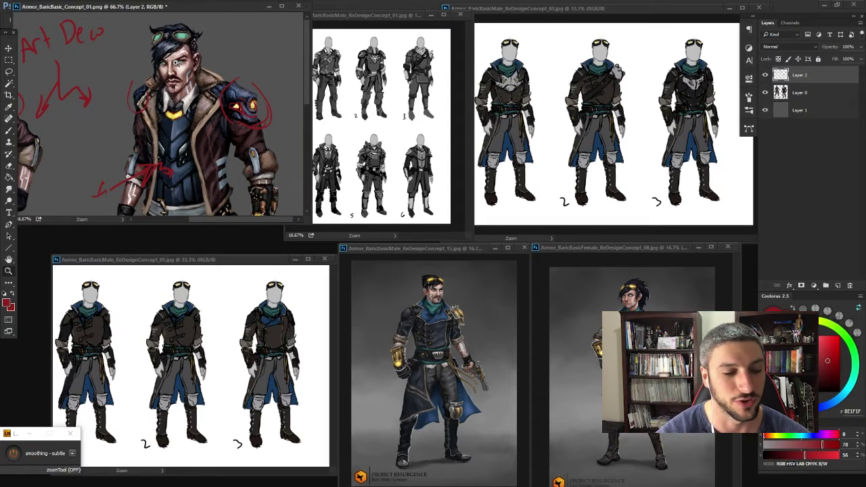
pyautogui.scroll(1, 175, 62)
pyautogui.scroll(-1, 173, 87)
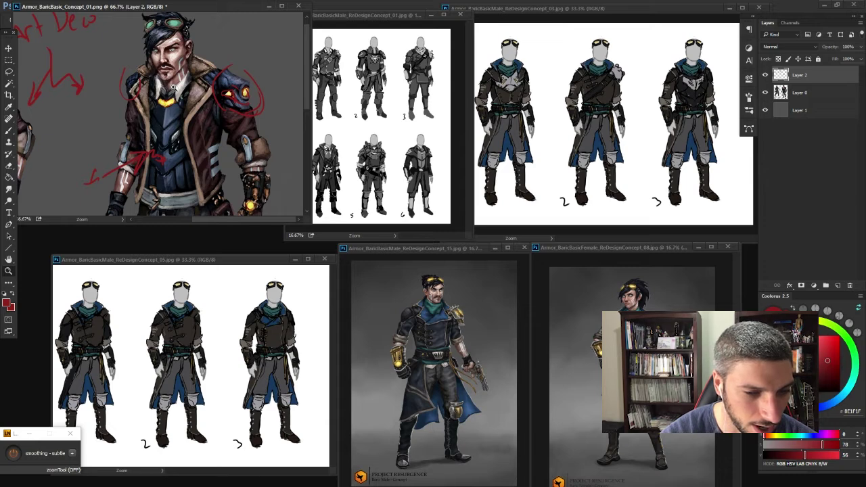
# Step: Activate the ReDesignConcept_01 sheet, enlarge its window, and show all six sketches at 33.3%
pyautogui.click(368, 138)
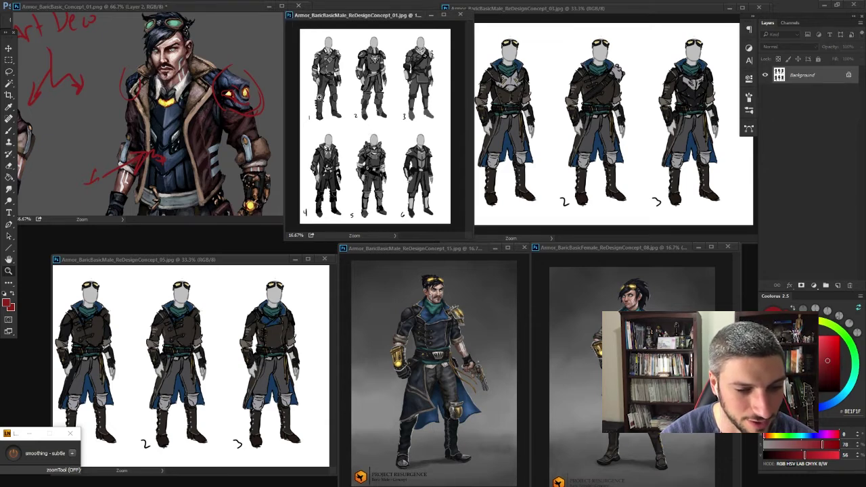
pyautogui.moveTo(284, 238); pyautogui.dragTo(109, 291)
pyautogui.hotkey('ctrl', '+')
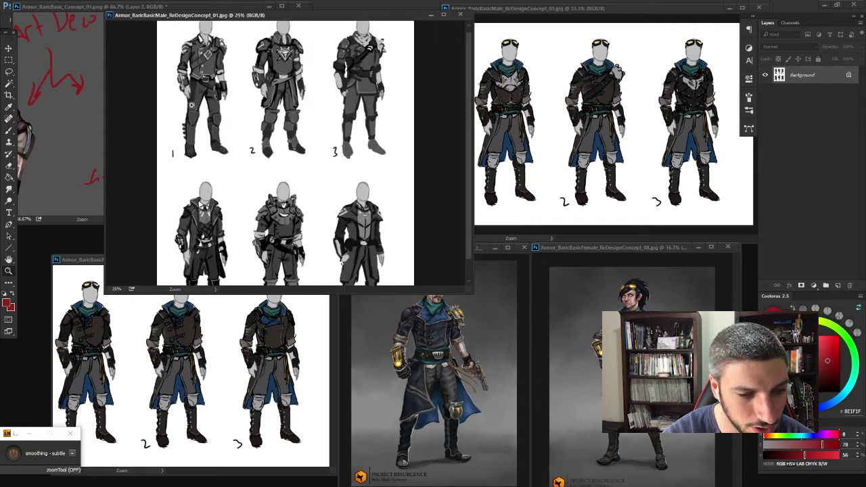
pyautogui.moveTo(190, 158); pyautogui.dragTo(190, 195)
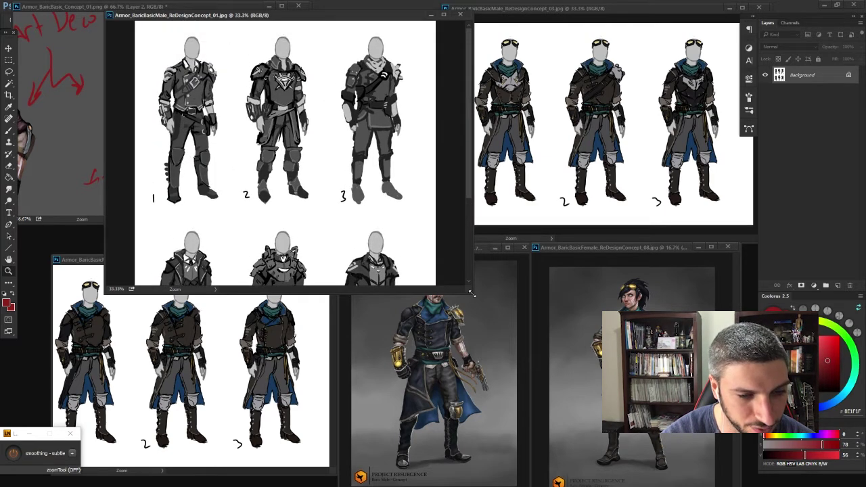
pyautogui.moveTo(472, 295)
pyautogui.mouseDown()
pyautogui.moveTo(496, 312)
pyautogui.moveTo(559, 413)
pyautogui.mouseUp()
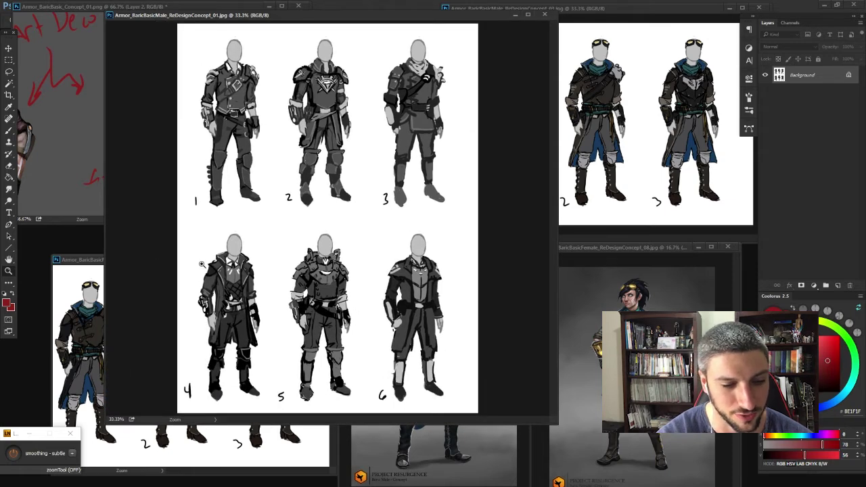
pyautogui.hotkey('ctrl', '0')
pyautogui.click(145, 277)
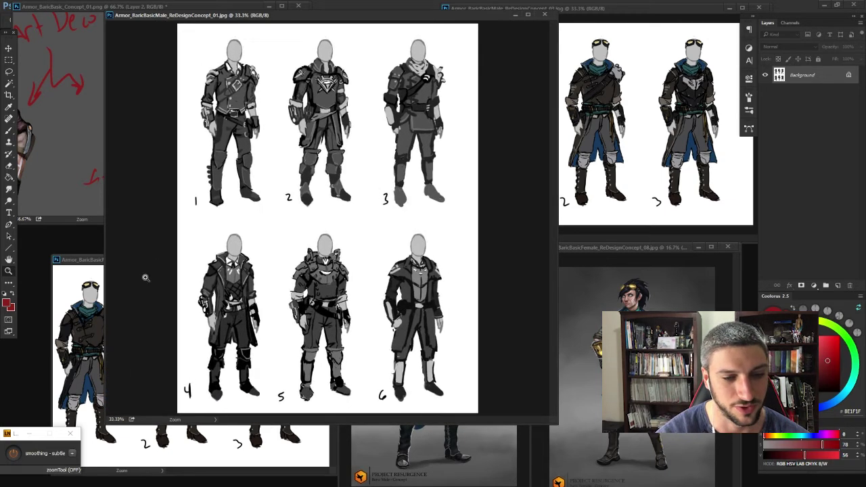
# Step: Brush red check marks beside the heads of figures 1 through 6
pyautogui.press('b')
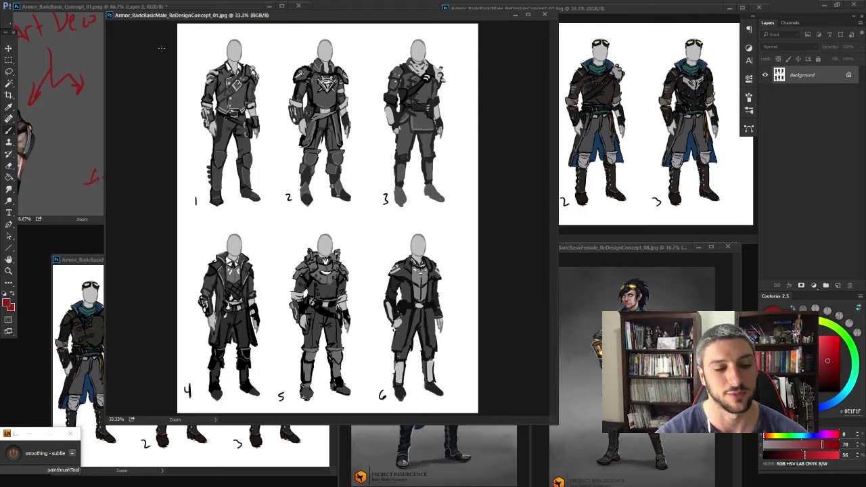
pyautogui.moveTo(178, 54)
pyautogui.mouseDown()
pyautogui.moveTo(192, 75)
pyautogui.moveTo(195, 65)
pyautogui.mouseUp()
pyautogui.moveTo(262, 42); pyautogui.dragTo(280, 66)
pyautogui.moveTo(363, 53); pyautogui.dragTo(375, 64)
pyautogui.moveTo(178, 255); pyautogui.dragTo(197, 271)
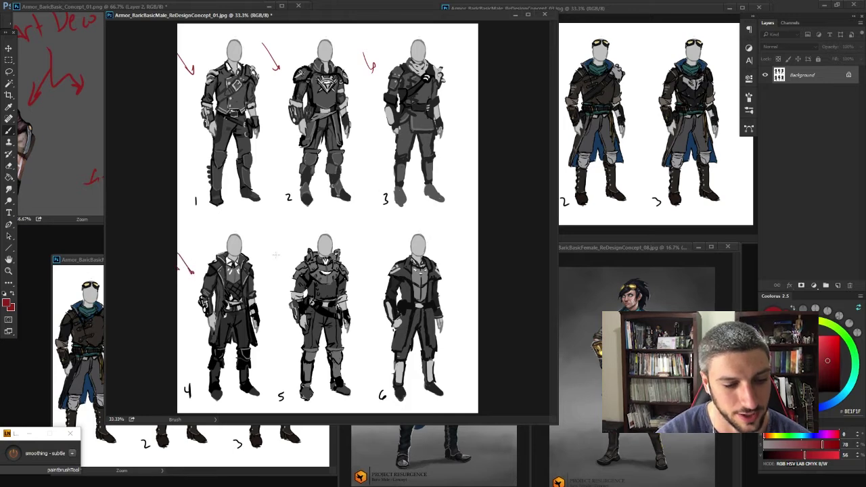
pyautogui.moveTo(274, 248); pyautogui.dragTo(285, 263)
pyautogui.moveTo(361, 242); pyautogui.dragTo(373, 254)
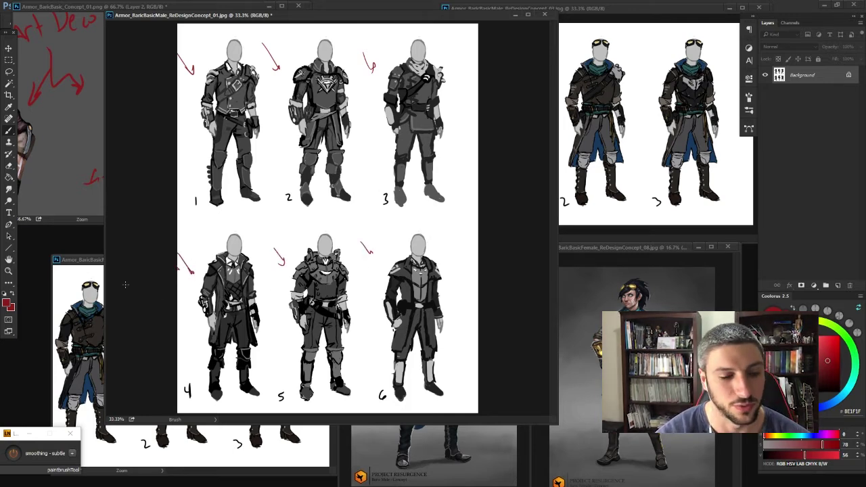
# Step: Return the sketch sheet to 33.3% and shrink its window to reveal the other documents
pyautogui.press('z')
pyautogui.keyDown('alt'); pyautogui.click(202, 256); pyautogui.keyUp('alt')
pyautogui.click(203, 261)
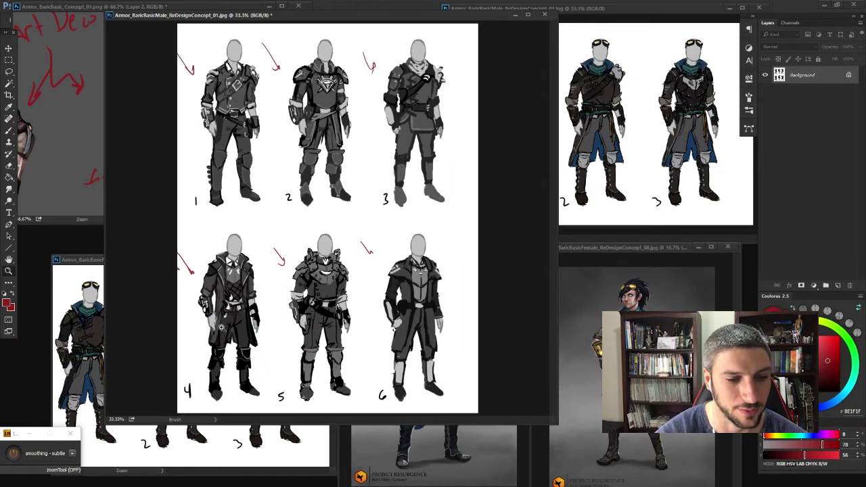
pyautogui.moveTo(557, 421); pyautogui.dragTo(444, 296)
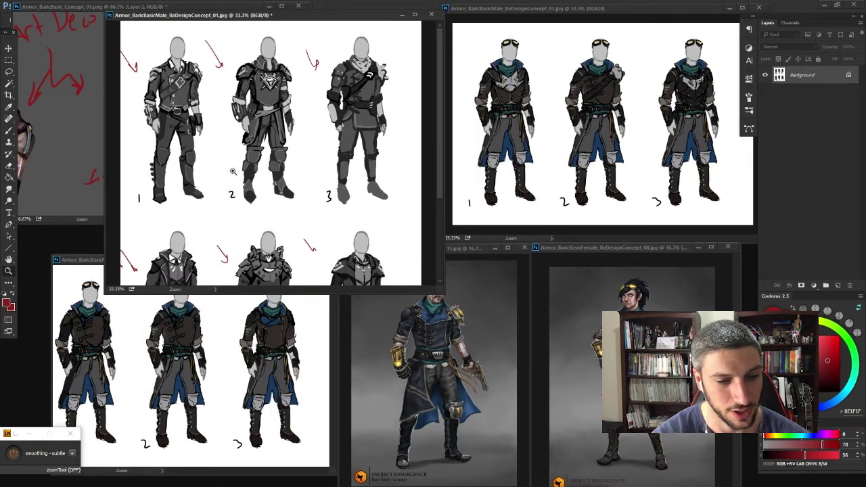
# Step: Activate the ReDesignConcept_03 colour sheet, enlarge its window, and zoom it to 50%
pyautogui.scroll(-2, 154, 257)
pyautogui.scroll(-1, 255, 154)
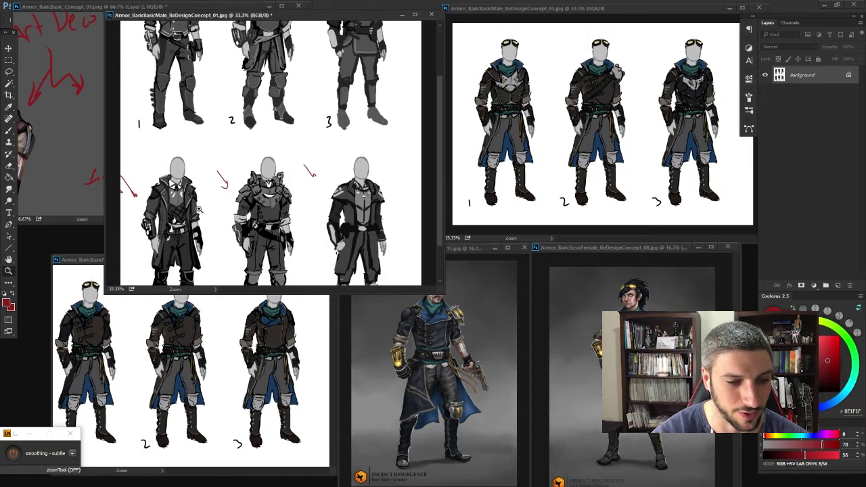
pyautogui.click(505, 102)
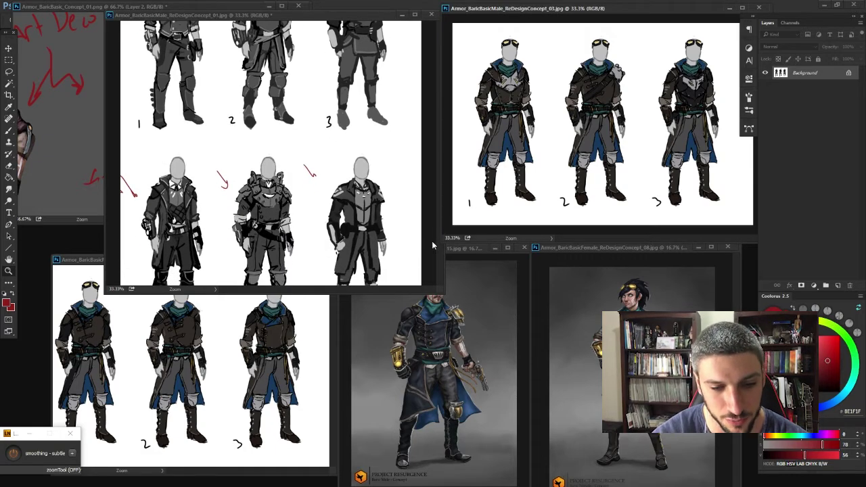
pyautogui.moveTo(440, 242); pyautogui.dragTo(130, 322)
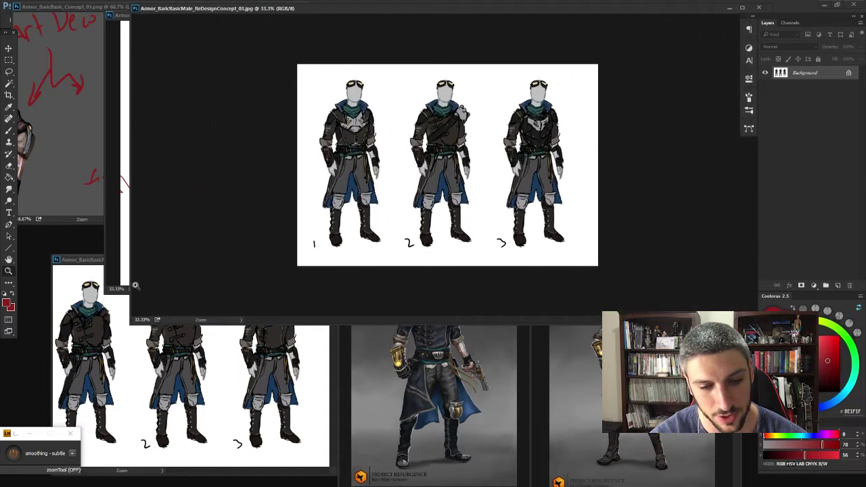
pyautogui.click(224, 226)
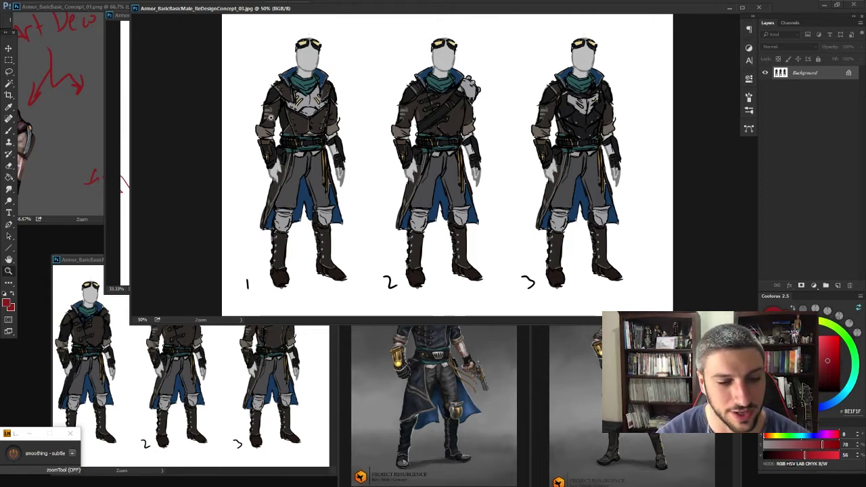
# Step: Paint red arrows at figure 2's and figure 3's shoulders, then shrink the sheet's window
pyautogui.press('b')
pyautogui.moveTo(494, 69)
pyautogui.mouseDown()
pyautogui.moveTo(488, 61)
pyautogui.moveTo(482, 71)
pyautogui.mouseUp()
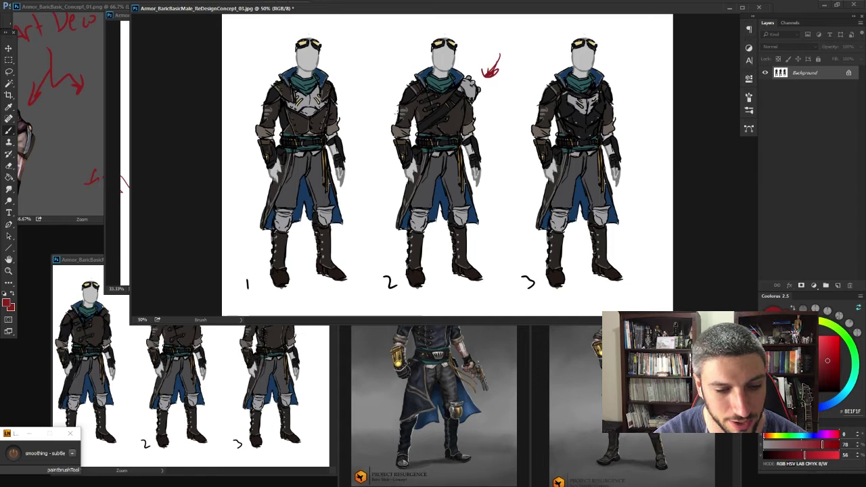
pyautogui.moveTo(376, 72); pyautogui.dragTo(404, 96)
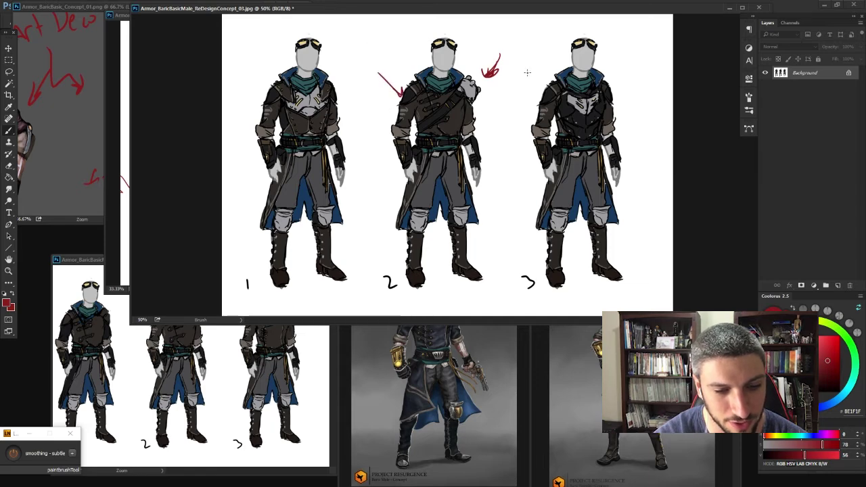
pyautogui.moveTo(528, 72); pyautogui.dragTo(544, 82)
pyautogui.moveTo(627, 87); pyautogui.dragTo(598, 103)
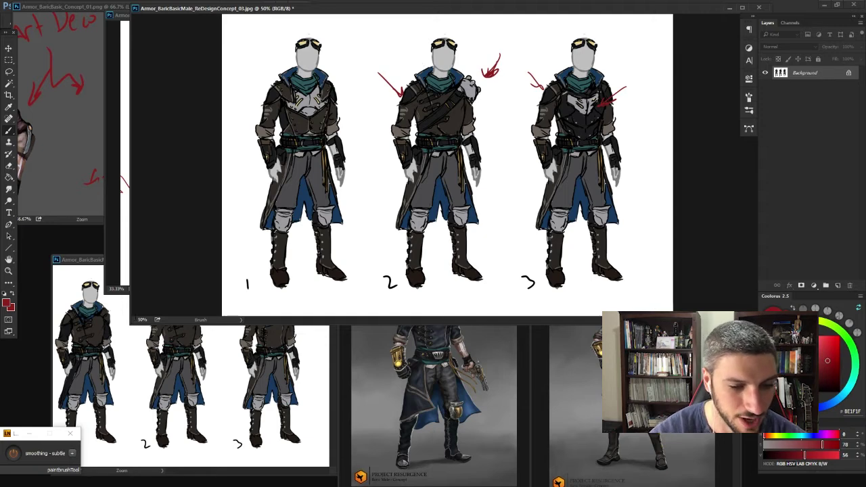
pyautogui.moveTo(131, 323); pyautogui.dragTo(202, 248)
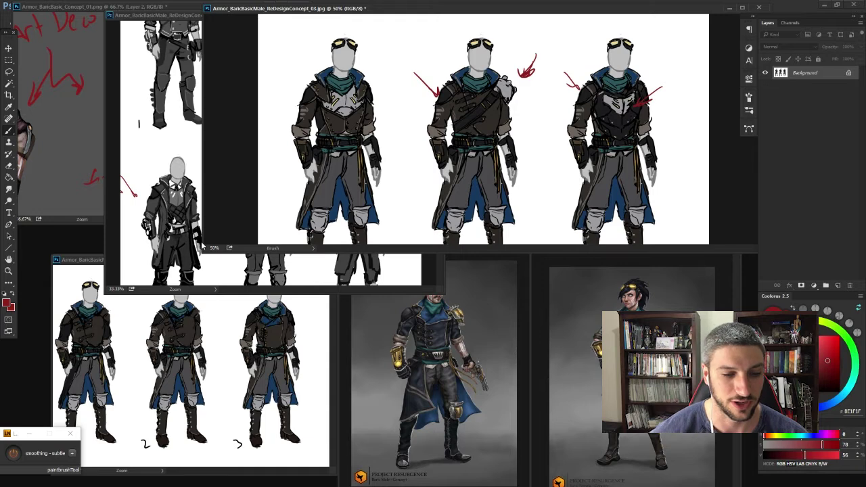
pyautogui.click(98, 80)
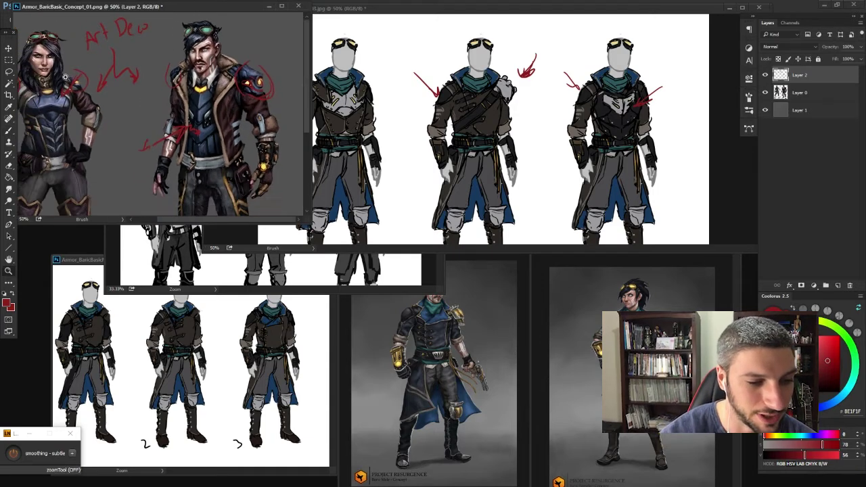
pyautogui.moveTo(77, 109); pyautogui.dragTo(100, 97)
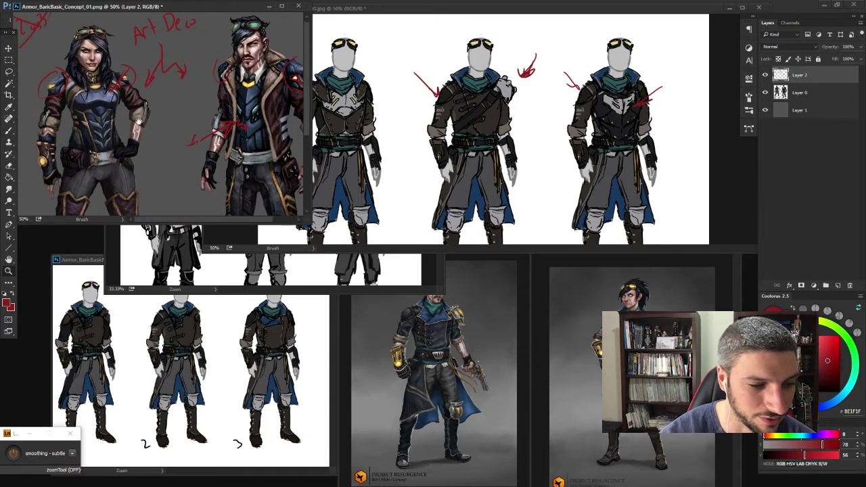
pyautogui.moveTo(139, 122); pyautogui.dragTo(113, 90)
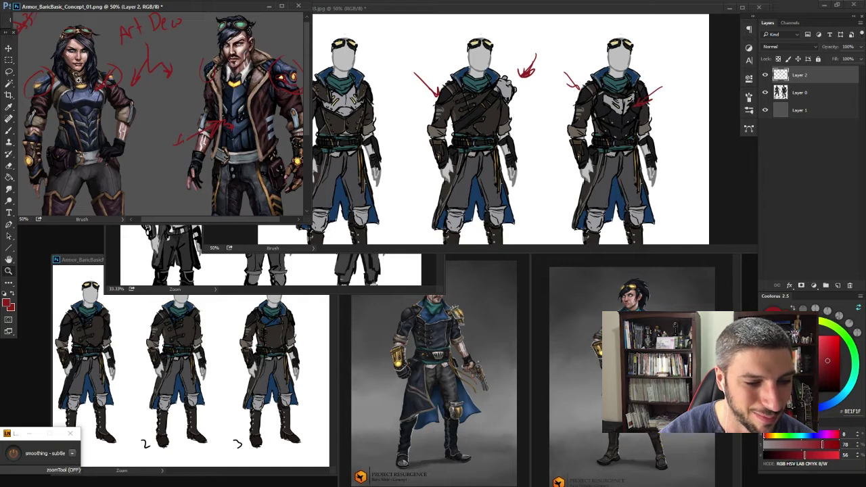
pyautogui.press('b')
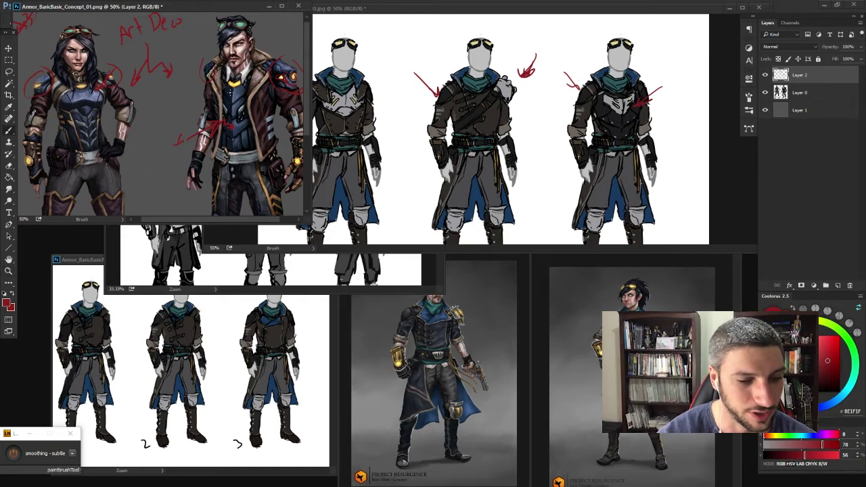
pyautogui.click(399, 162)
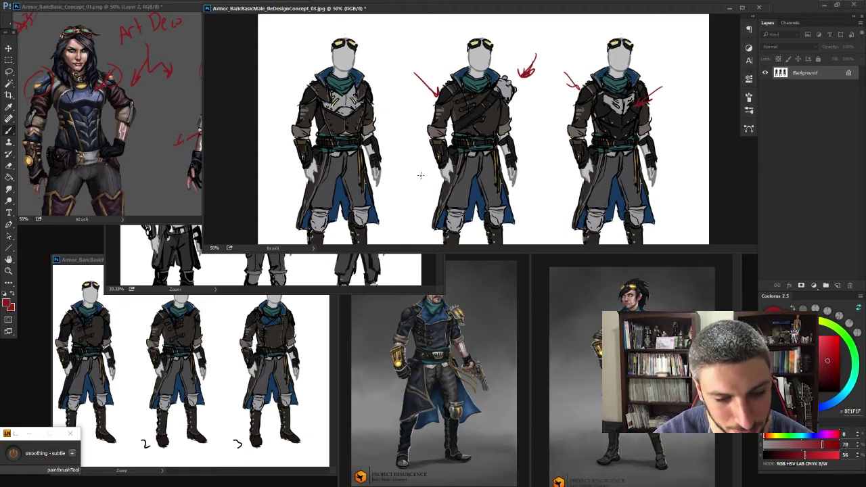
# Step: Sketch a red scribbled box with dark inner strokes between figures 1 and 2, restoring dark red
pyautogui.moveTo(423, 170)
pyautogui.mouseDown()
pyautogui.moveTo(413, 201)
pyautogui.moveTo(403, 199)
pyautogui.moveTo(396, 174)
pyautogui.moveTo(415, 172)
pyautogui.moveTo(397, 181)
pyautogui.moveTo(420, 166)
pyautogui.moveTo(388, 173)
pyautogui.moveTo(393, 182)
pyautogui.moveTo(388, 169)
pyautogui.moveTo(396, 204)
pyautogui.moveTo(387, 184)
pyautogui.moveTo(403, 202)
pyautogui.moveTo(404, 174)
pyautogui.moveTo(418, 177)
pyautogui.moveTo(408, 182)
pyautogui.moveTo(418, 174)
pyautogui.moveTo(407, 194)
pyautogui.moveTo(415, 195)
pyautogui.moveTo(405, 214)
pyautogui.mouseUp()
pyautogui.moveTo(413, 184)
pyautogui.mouseDown()
pyautogui.moveTo(428, 196)
pyautogui.moveTo(389, 201)
pyautogui.mouseUp()
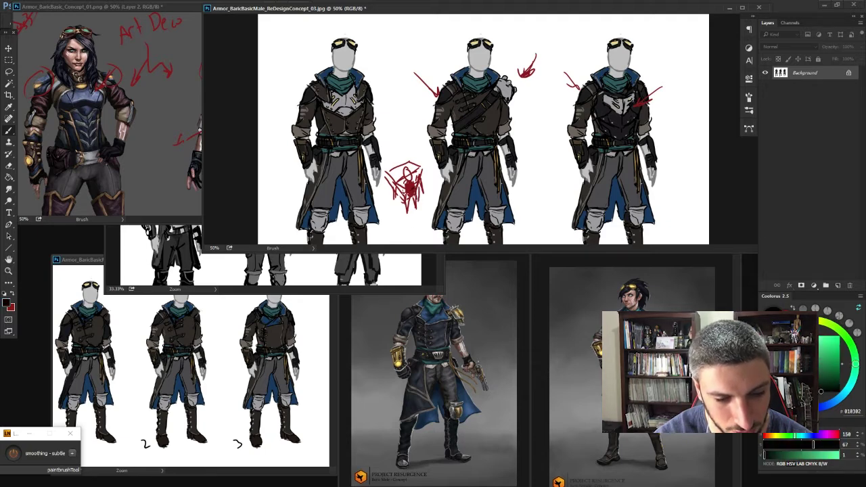
pyautogui.moveTo(410, 187)
pyautogui.mouseDown()
pyautogui.moveTo(413, 194)
pyautogui.moveTo(409, 186)
pyautogui.mouseUp()
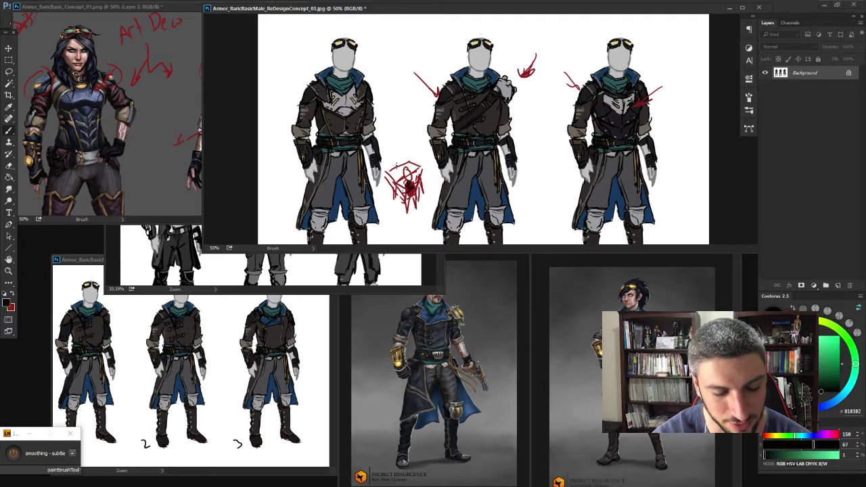
pyautogui.press('x')
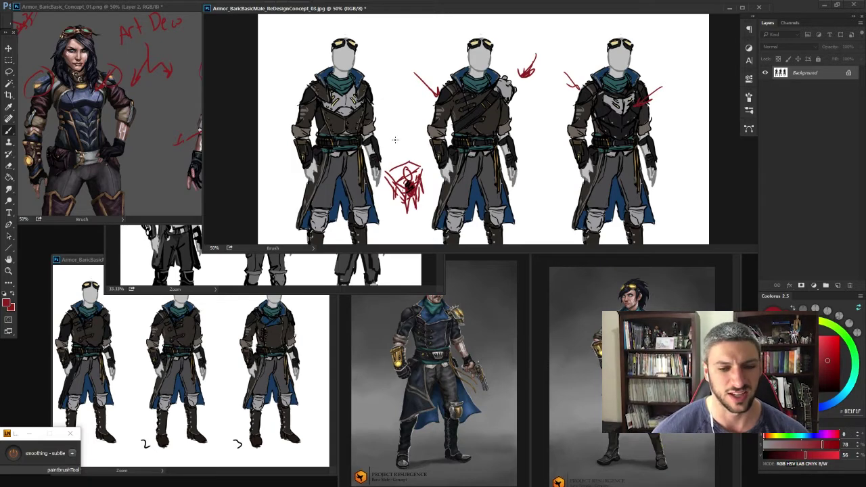
# Step: Bring the ReDesignConcept_05 sheet forward, move it higher and zoom it to 50% in a larger window
pyautogui.click(139, 316)
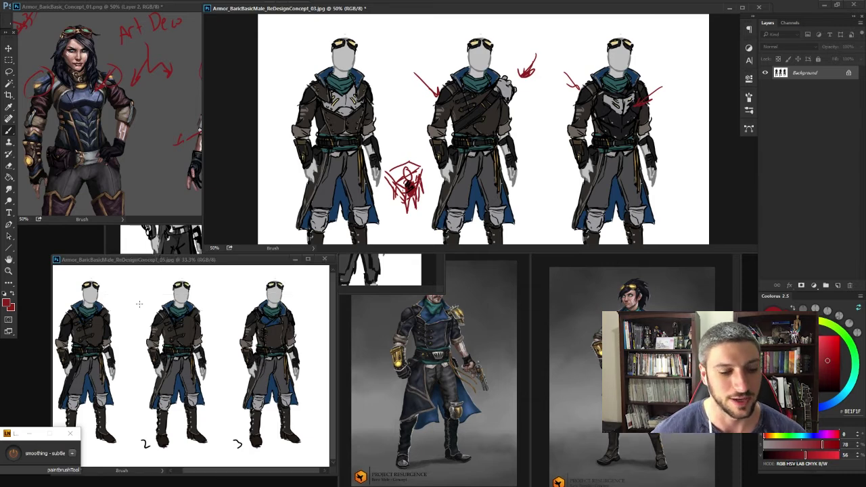
pyautogui.moveTo(125, 259); pyautogui.dragTo(332, 46)
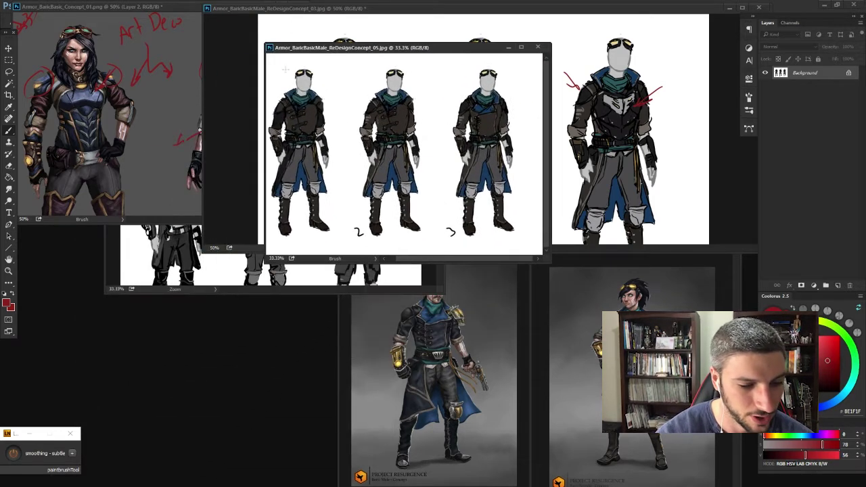
pyautogui.press('z')
pyautogui.click(286, 98)
pyautogui.moveTo(550, 257); pyautogui.dragTo(731, 299)
pyautogui.scroll(2, 420, 160)
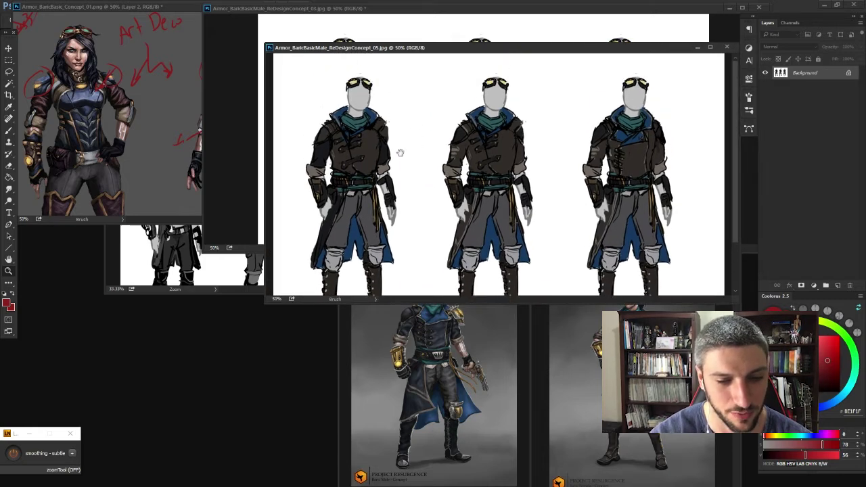
# Step: Compare against the annotated first sheet, then return to ReDesignConcept_05 and enlarge its window further
pyautogui.click(267, 42)
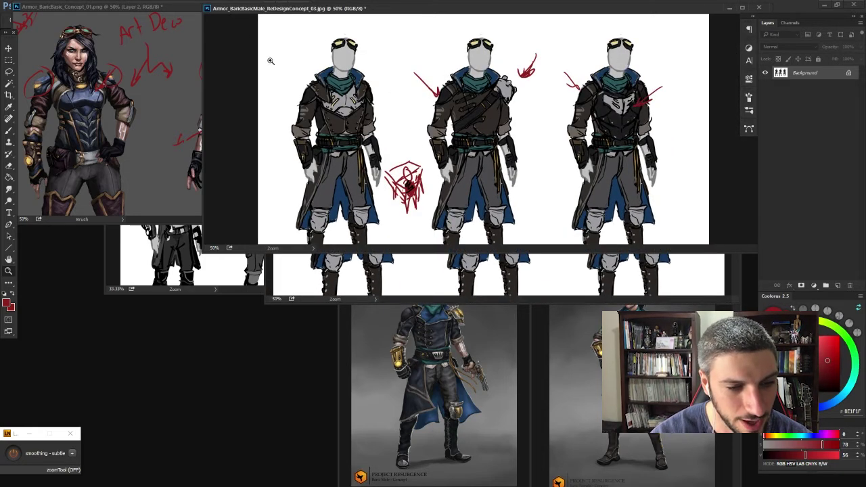
pyautogui.click(401, 284)
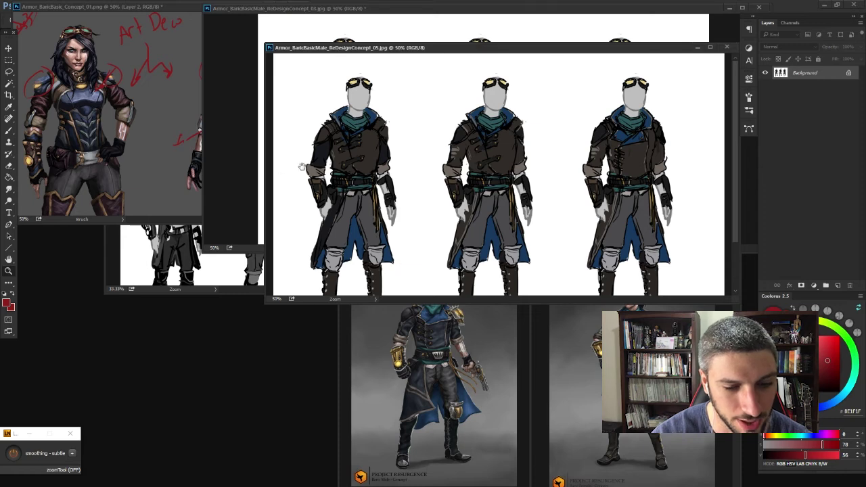
pyautogui.scroll(-1, 302, 166)
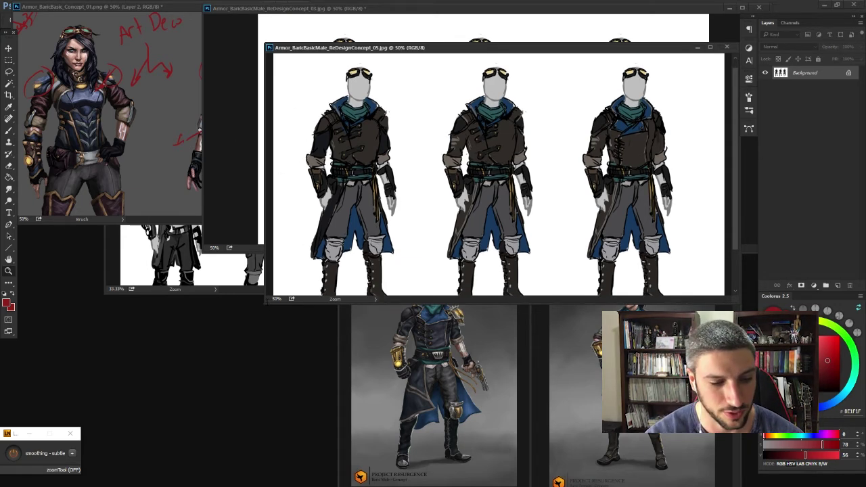
pyautogui.moveTo(262, 302); pyautogui.dragTo(134, 347)
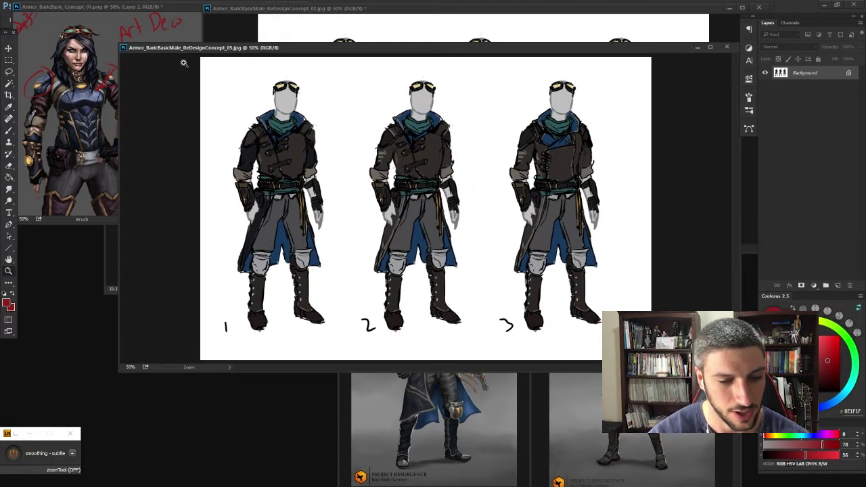
# Step: Draw red strokes above figure 2's shoulder and across its chest, then bring Concept_01 forward
pyautogui.moveTo(193, 49); pyautogui.dragTo(143, 20)
pyautogui.press('b')
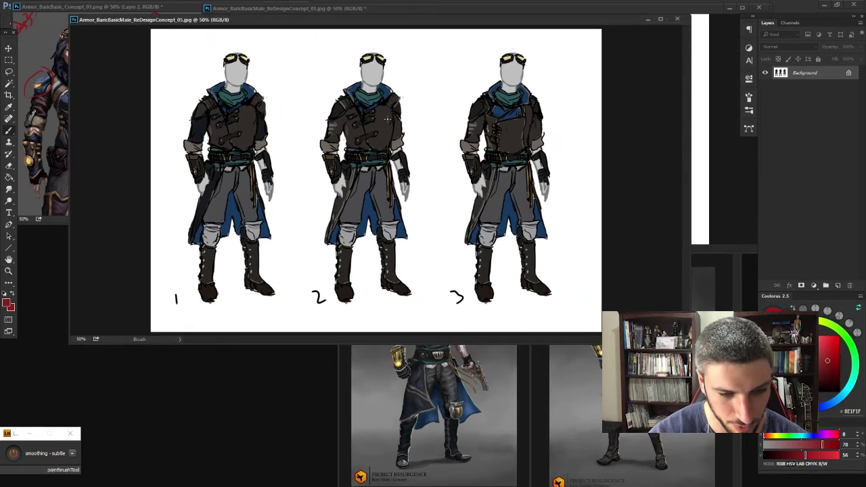
pyautogui.moveTo(424, 74)
pyautogui.mouseDown()
pyautogui.moveTo(404, 103)
pyautogui.moveTo(420, 93)
pyautogui.mouseUp()
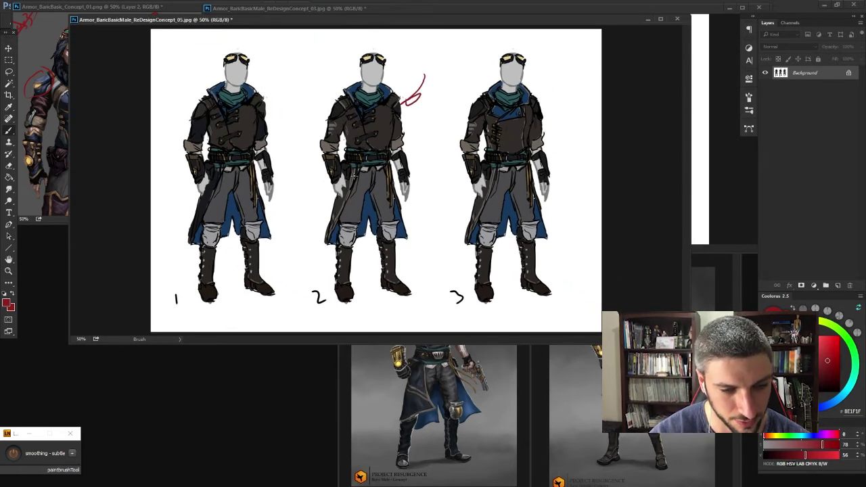
pyautogui.moveTo(379, 117)
pyautogui.mouseDown()
pyautogui.moveTo(353, 127)
pyautogui.moveTo(347, 117)
pyautogui.mouseUp()
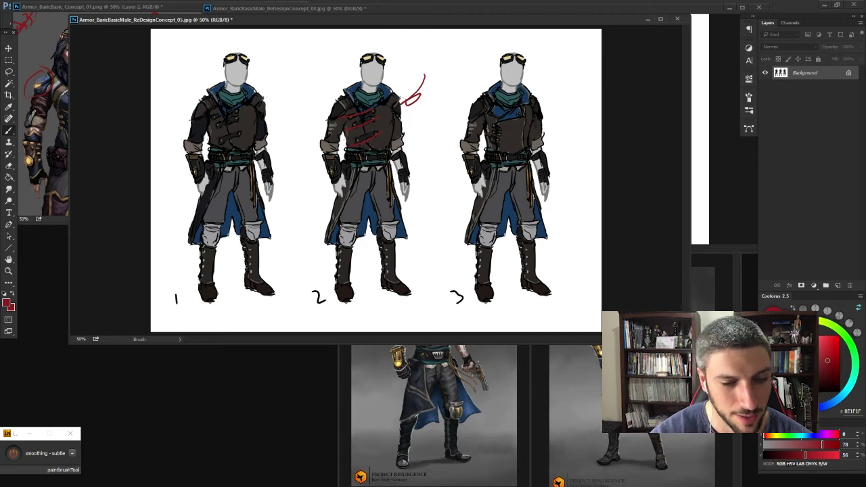
pyautogui.click(46, 116)
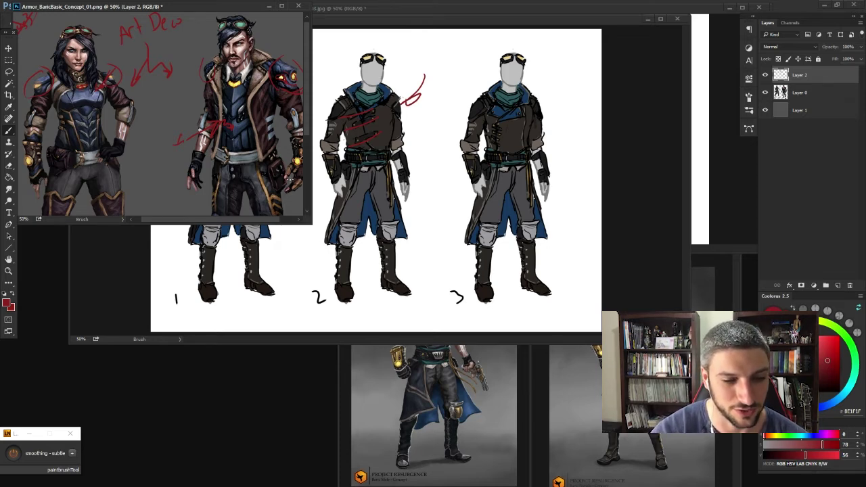
# Step: Bring ReDesignConcept_15 forward in an enlarged window, zoomed to 50% with the head in view
pyautogui.click(375, 399)
pyautogui.moveTo(420, 246); pyautogui.dragTo(420, 138)
pyautogui.moveTo(338, 393); pyautogui.dragTo(171, 475)
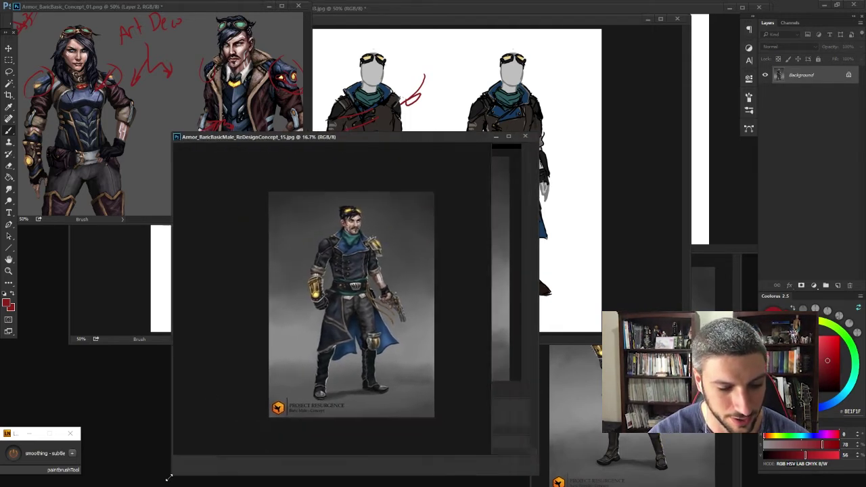
pyautogui.click(288, 270)
pyautogui.click(287, 269)
pyautogui.moveTo(385, 196); pyautogui.dragTo(366, 233)
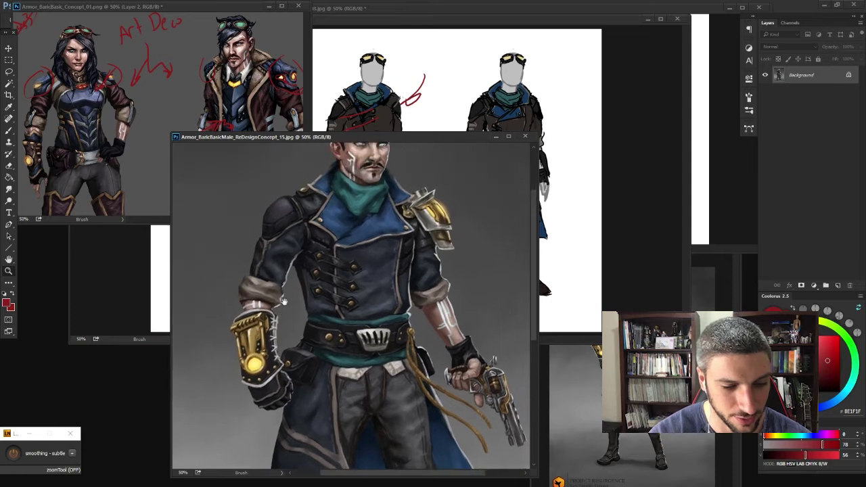
# Step: Draw a red arrow at the gold shoulder armor, then zoom the render out to 33.3%
pyautogui.press('b')
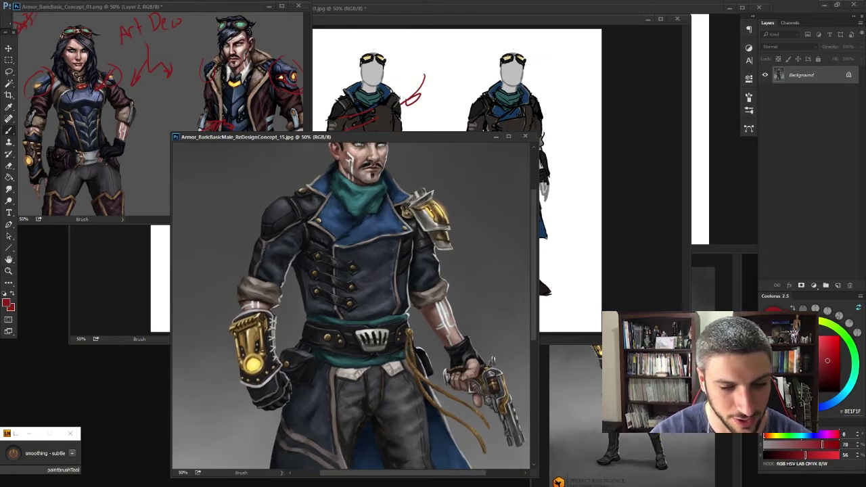
pyautogui.moveTo(427, 209)
pyautogui.mouseDown()
pyautogui.moveTo(409, 206)
pyautogui.moveTo(433, 200)
pyautogui.moveTo(450, 227)
pyautogui.moveTo(437, 228)
pyautogui.mouseUp()
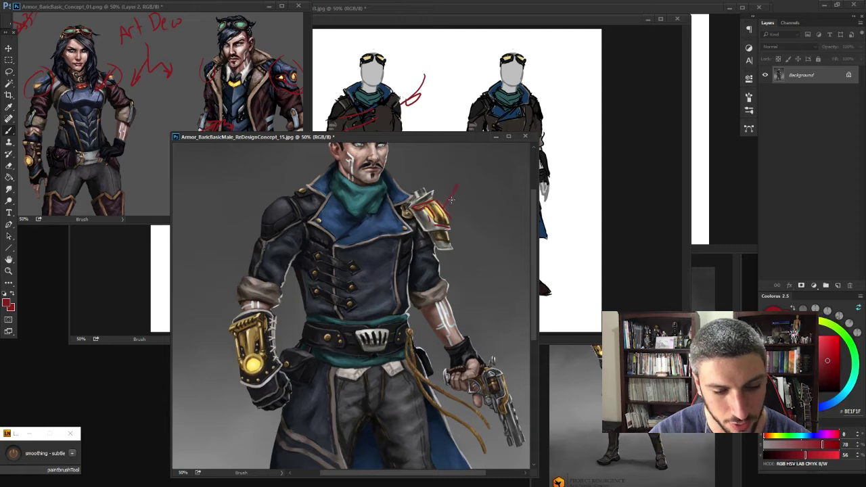
pyautogui.moveTo(451, 199); pyautogui.dragTo(445, 206)
pyautogui.moveTo(192, 140); pyautogui.dragTo(158, 90)
pyautogui.press('z')
pyautogui.keyDown('alt'); pyautogui.click(184, 311); pyautogui.keyUp('alt')
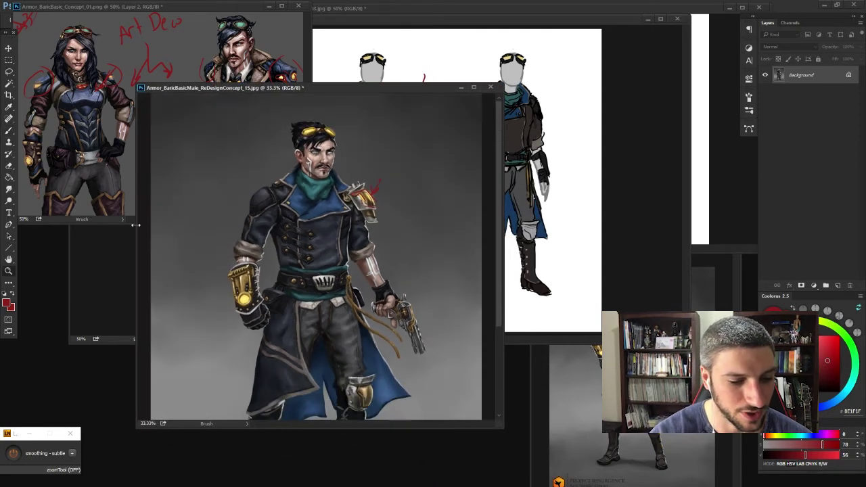
pyautogui.press('b')
# Step: Draw a red arrow toward the gauntlet and zoom in to 66.7% on it
pyautogui.click(42, 171)
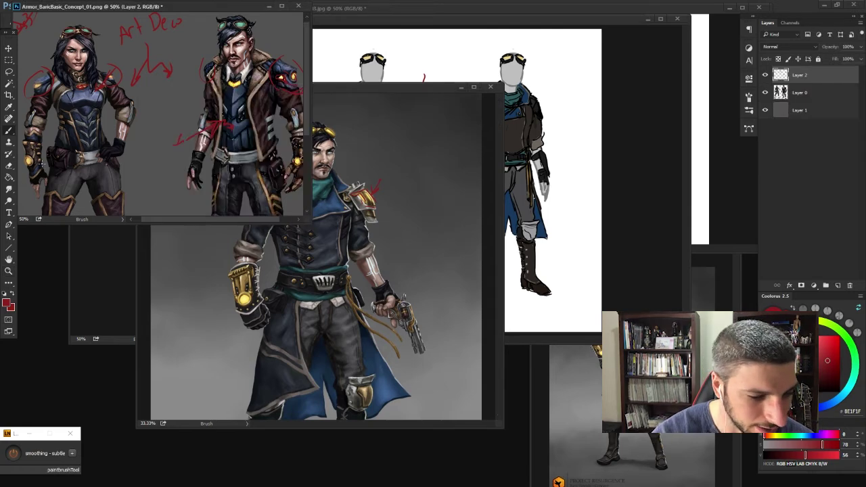
pyautogui.hscroll(2, 250, 173)
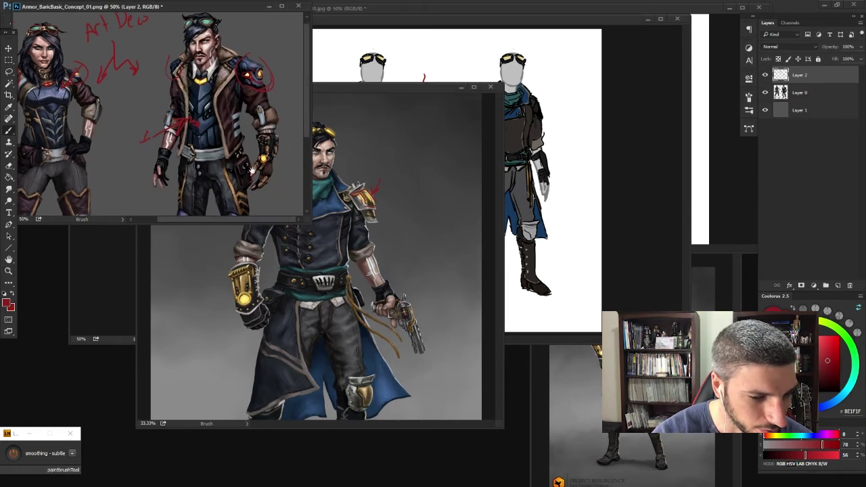
pyautogui.click(212, 306)
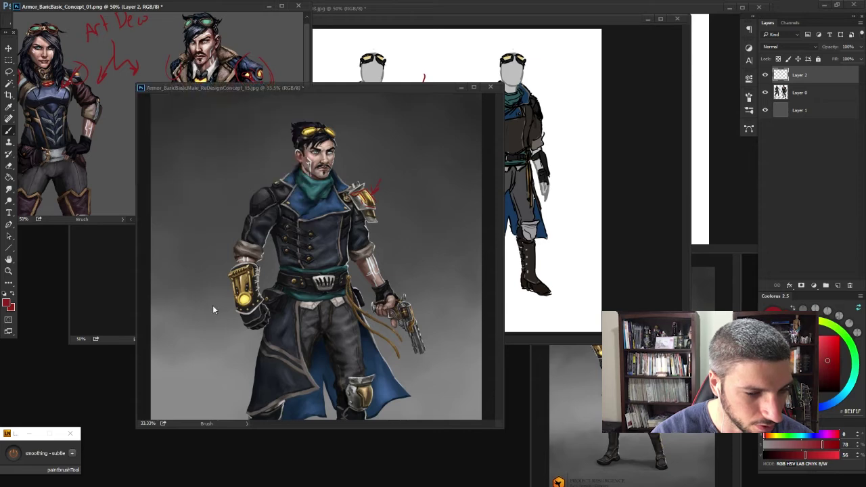
pyautogui.moveTo(233, 298); pyautogui.dragTo(211, 287)
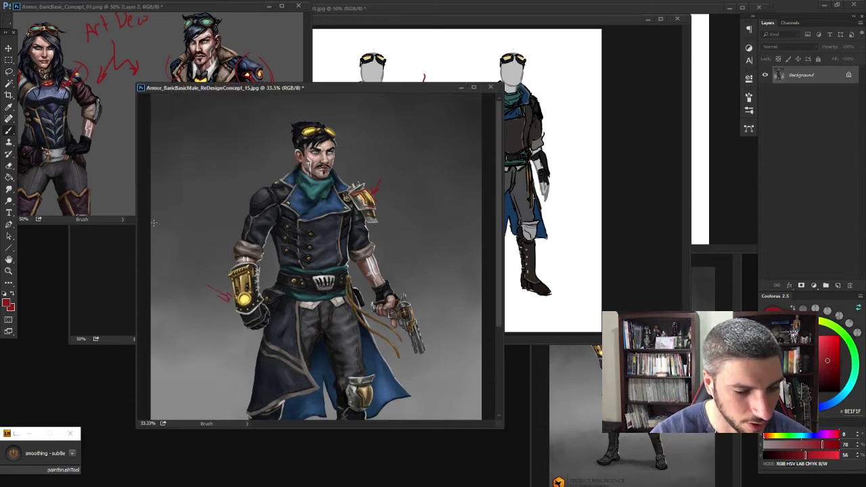
pyautogui.scroll(-2, 203, 243)
pyautogui.press('z')
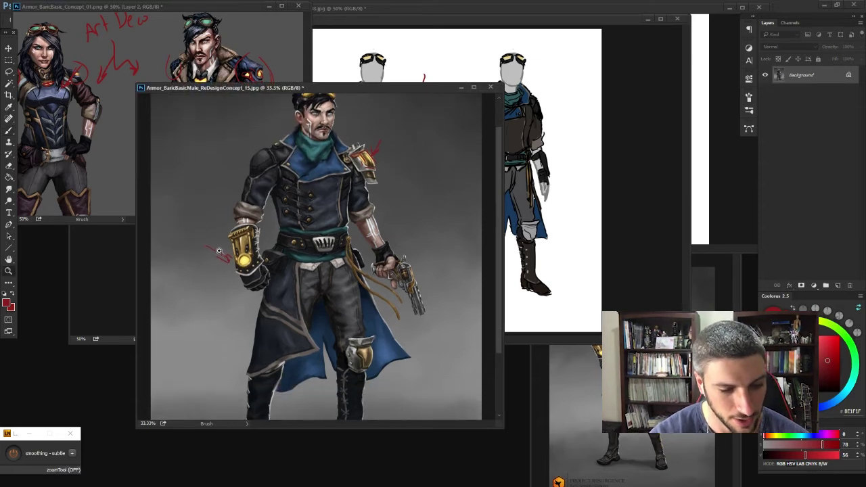
pyautogui.click(219, 251)
pyautogui.press('b')
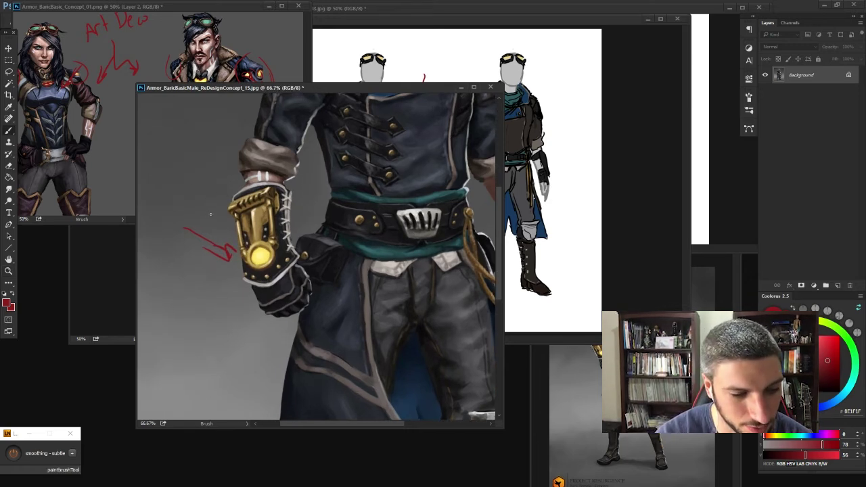
# Step: Draw a red box around the belt buckle with a red line up to the gold shoulder plate, then zoom out
pyautogui.moveTo(212, 217)
pyautogui.mouseDown()
pyautogui.moveTo(225, 214)
pyautogui.moveTo(207, 220)
pyautogui.moveTo(240, 251)
pyautogui.mouseUp()
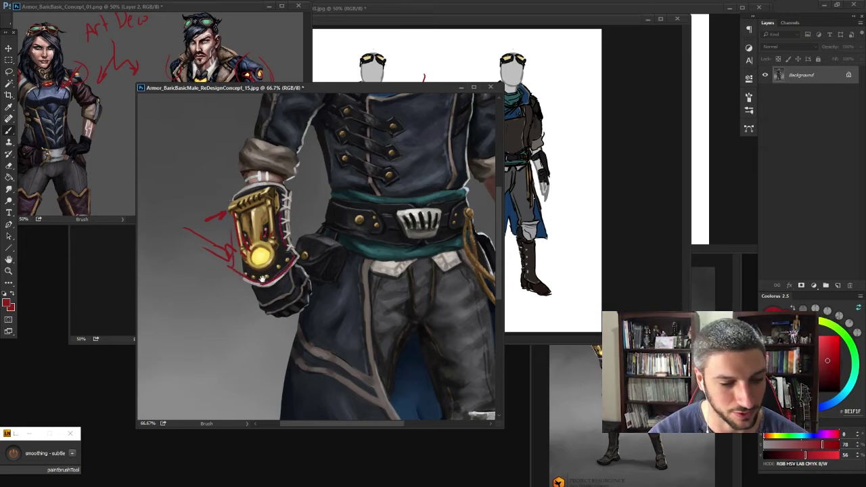
pyautogui.moveTo(369, 278); pyautogui.dragTo(249, 373)
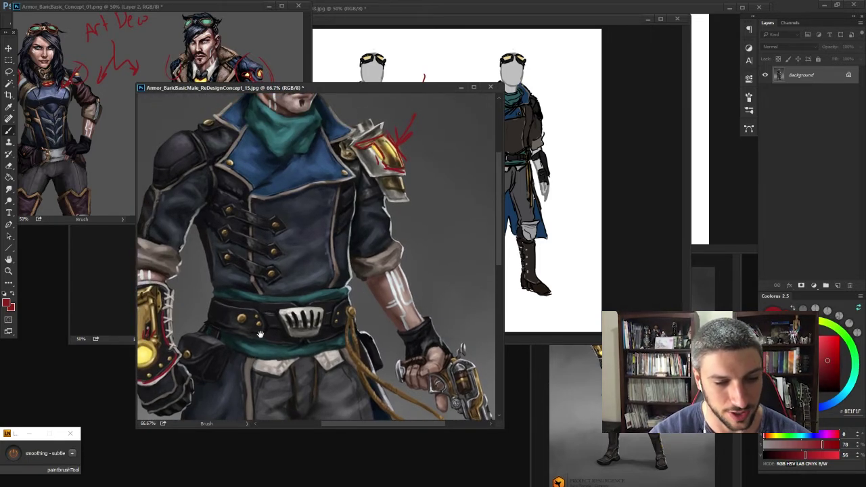
pyautogui.moveTo(260, 334); pyautogui.dragTo(220, 321)
pyautogui.moveTo(259, 297)
pyautogui.mouseDown()
pyautogui.moveTo(246, 317)
pyautogui.moveTo(261, 299)
pyautogui.mouseUp()
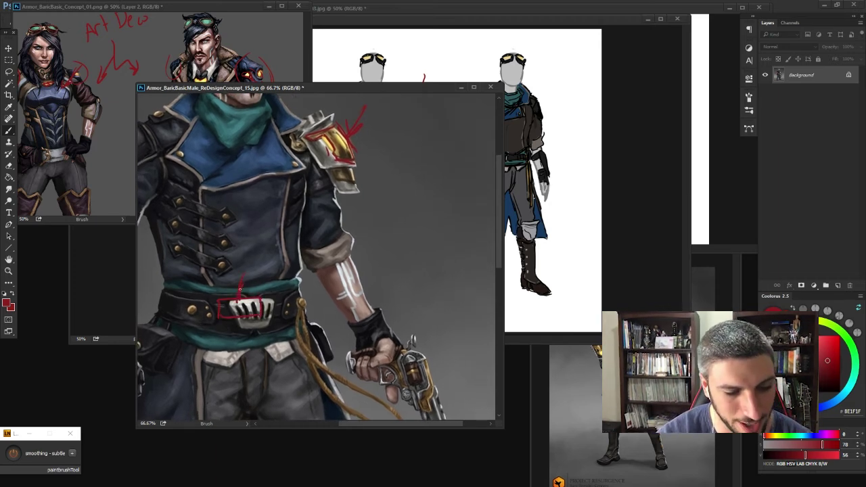
pyautogui.moveTo(256, 266); pyautogui.dragTo(285, 212)
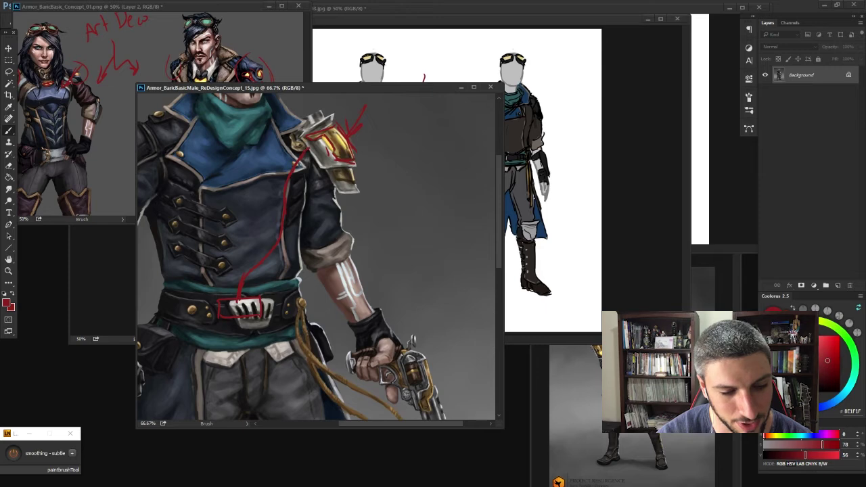
pyautogui.moveTo(306, 157); pyautogui.dragTo(291, 177)
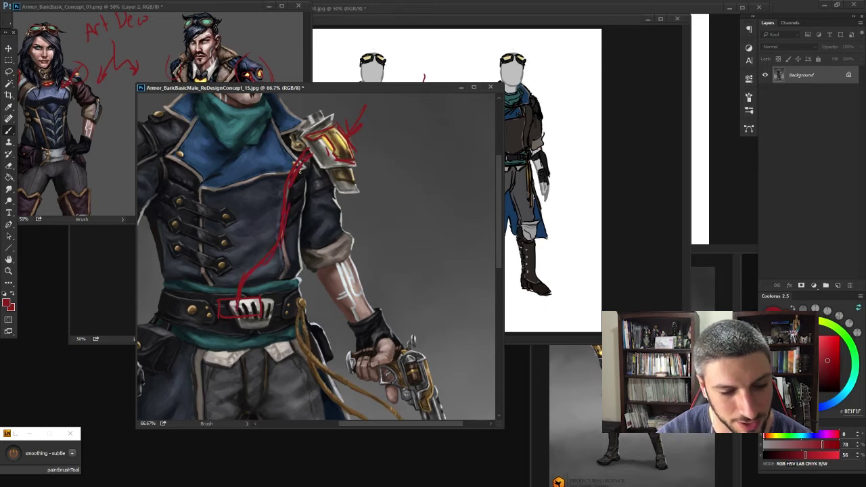
pyautogui.moveTo(178, 383); pyautogui.dragTo(211, 298)
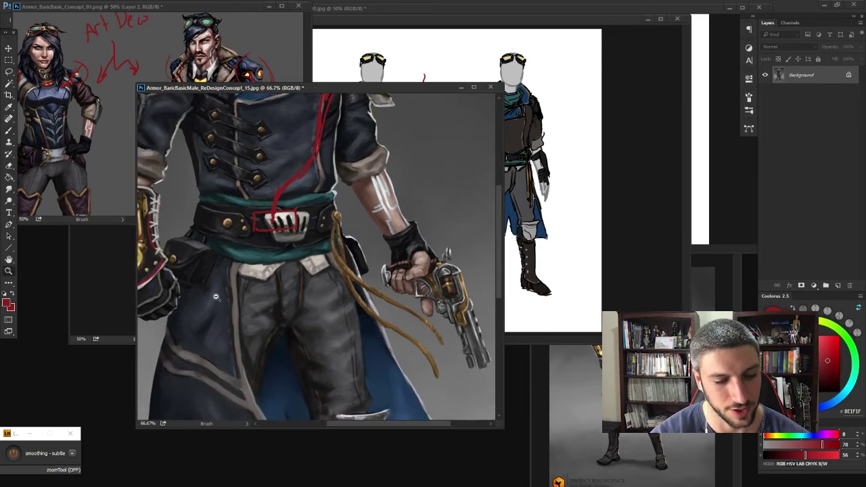
pyautogui.hotkey('ctrl', '-')
pyautogui.hotkey('ctrl', '-')
# Step: Place the female ReDesignConcept_08 window beside the male concept and zoom it to 33.3%
pyautogui.click(575, 379)
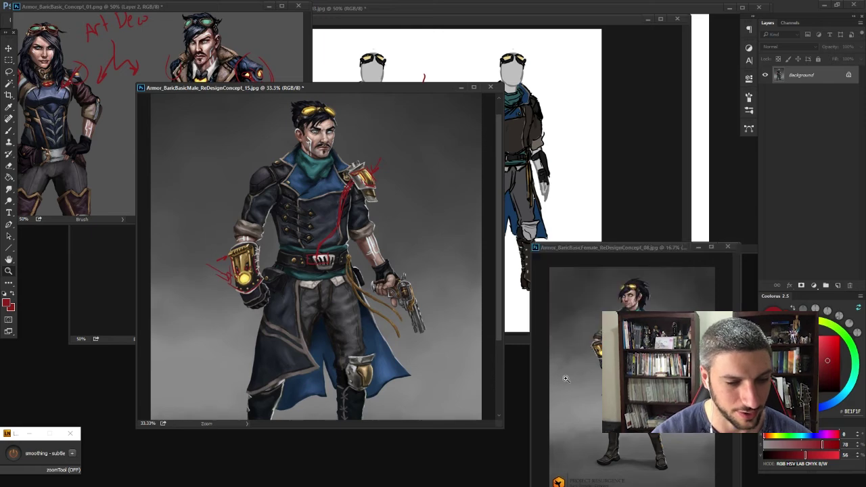
pyautogui.moveTo(609, 247); pyautogui.dragTo(572, 96)
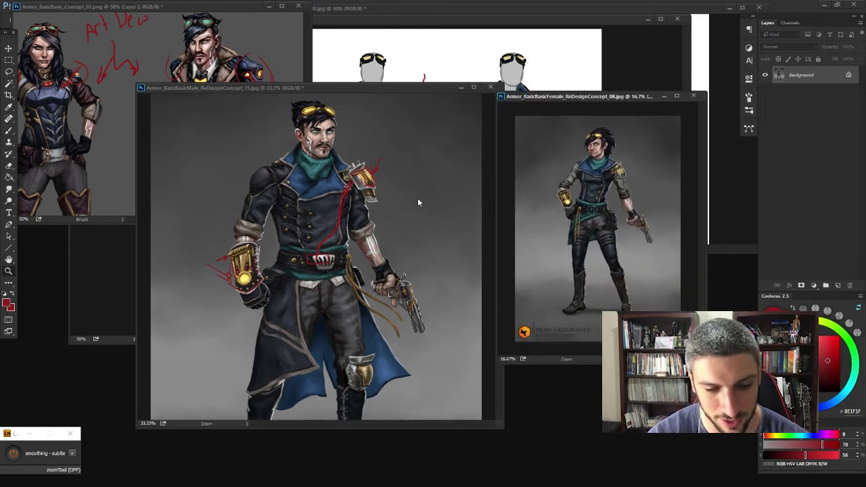
pyautogui.hotkey('ctrl', '+')
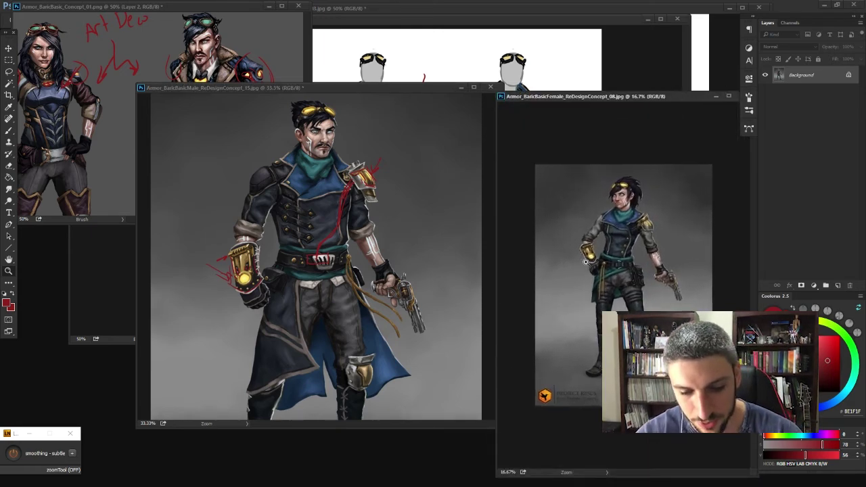
pyautogui.hotkey('ctrl', '+')
pyautogui.click(501, 96)
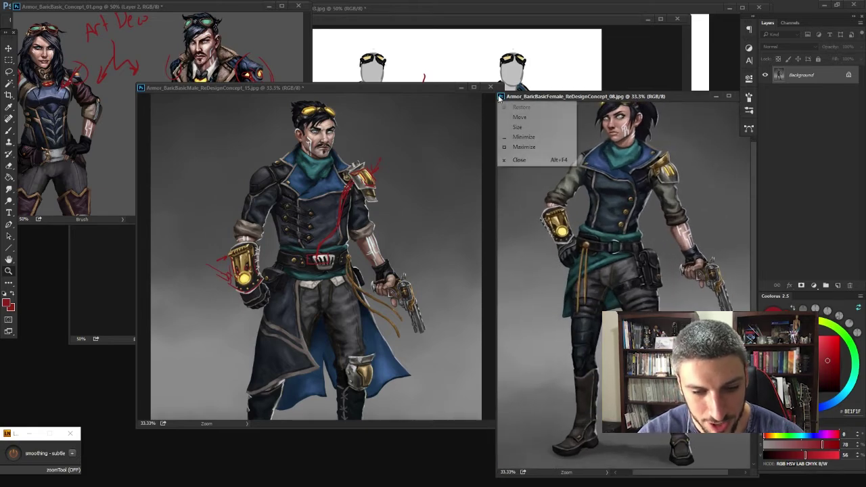
pyautogui.click(501, 96)
pyautogui.moveTo(501, 96); pyautogui.dragTo(460, 46)
pyautogui.moveTo(517, 159); pyautogui.dragTo(522, 171)
# Step: Bring the male ReDesignConcept_15 window to the front and enlarge it
pyautogui.click(240, 214)
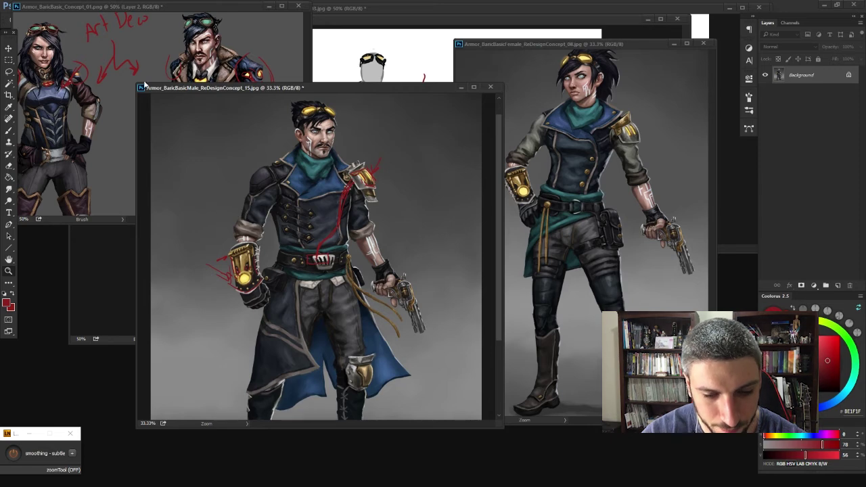
pyautogui.click(139, 88)
pyautogui.click(139, 88)
pyautogui.moveTo(137, 85); pyautogui.dragTo(122, 35)
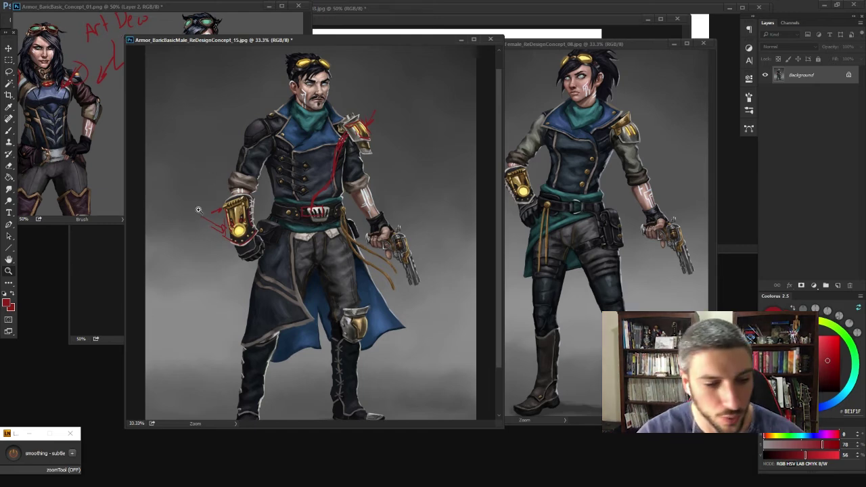
# Step: Zoom the male concept to 50% and circle his right shoulder and golden gauntlet in red
pyautogui.press('b')
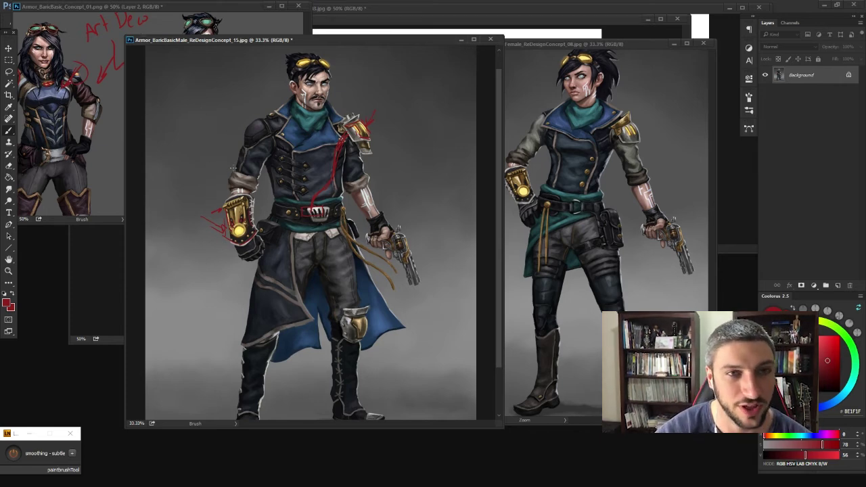
pyautogui.keyDown('ctrl'); pyautogui.click(208, 207); pyautogui.keyUp('ctrl')
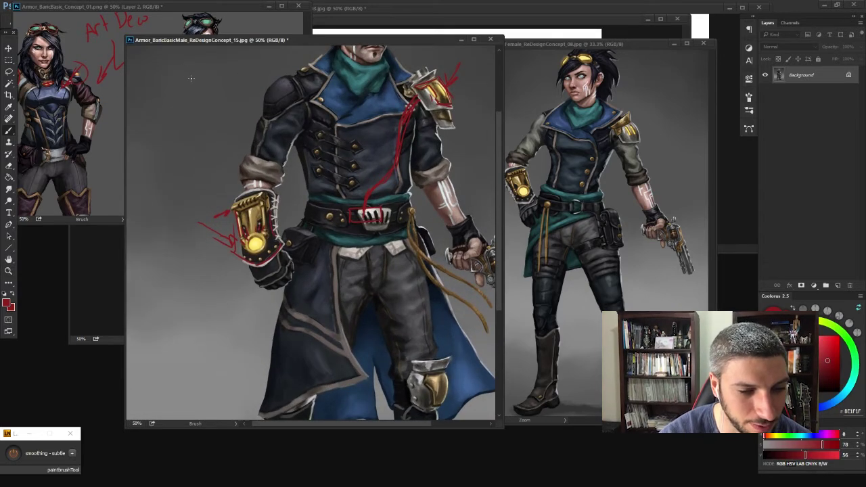
pyautogui.moveTo(191, 78); pyautogui.dragTo(174, 170)
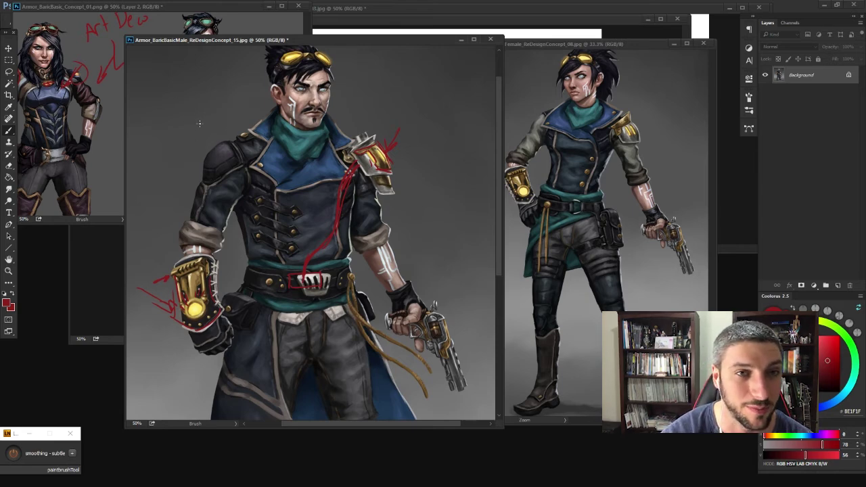
pyautogui.moveTo(223, 136); pyautogui.dragTo(240, 139)
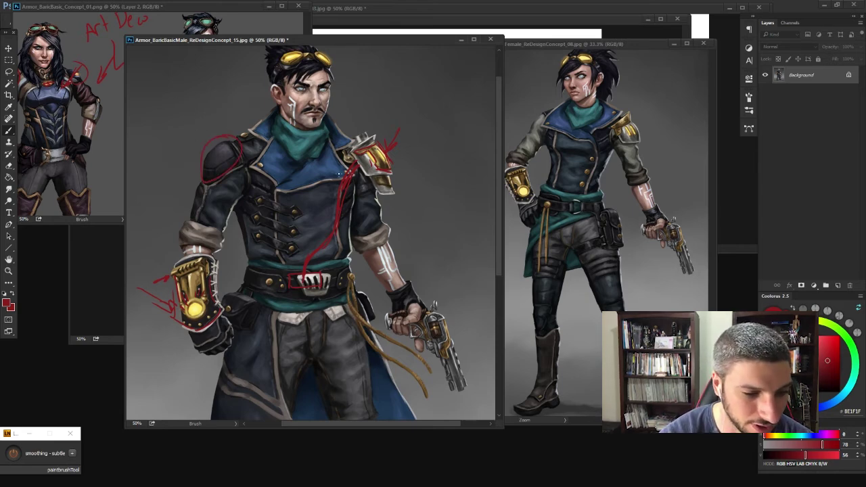
pyautogui.moveTo(205, 265)
pyautogui.mouseDown()
pyautogui.moveTo(165, 302)
pyautogui.moveTo(172, 257)
pyautogui.mouseUp()
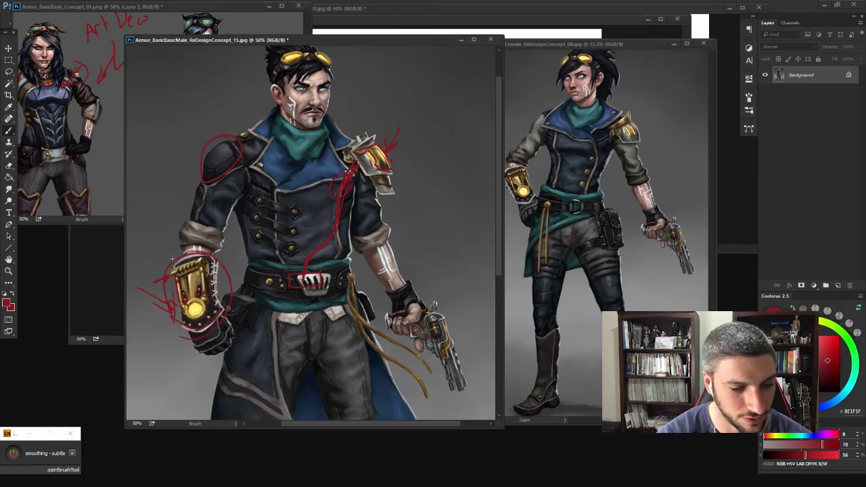
# Step: Add red arrows pointing at the golden gauntlet, extending one up-left
pyautogui.moveTo(233, 291); pyautogui.dragTo(297, 285)
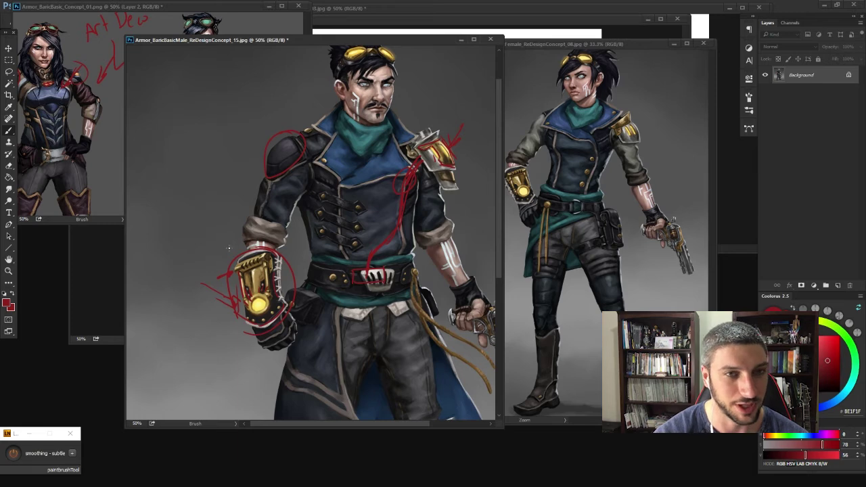
pyautogui.moveTo(196, 226)
pyautogui.mouseDown()
pyautogui.moveTo(234, 247)
pyautogui.moveTo(208, 241)
pyautogui.moveTo(218, 262)
pyautogui.mouseUp()
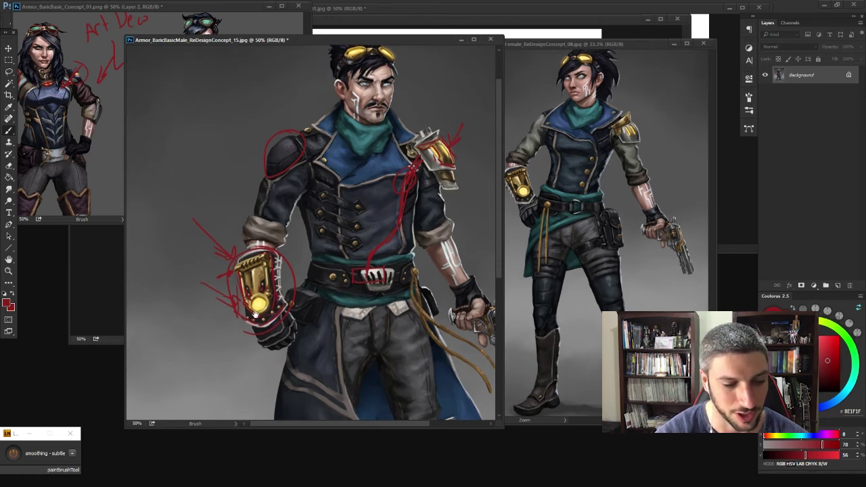
pyautogui.moveTo(254, 309); pyautogui.dragTo(249, 290)
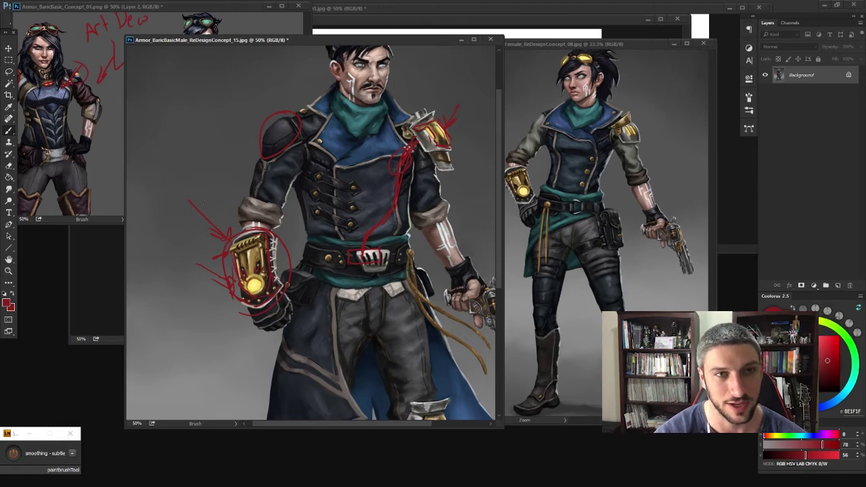
pyautogui.moveTo(186, 199); pyautogui.dragTo(168, 184)
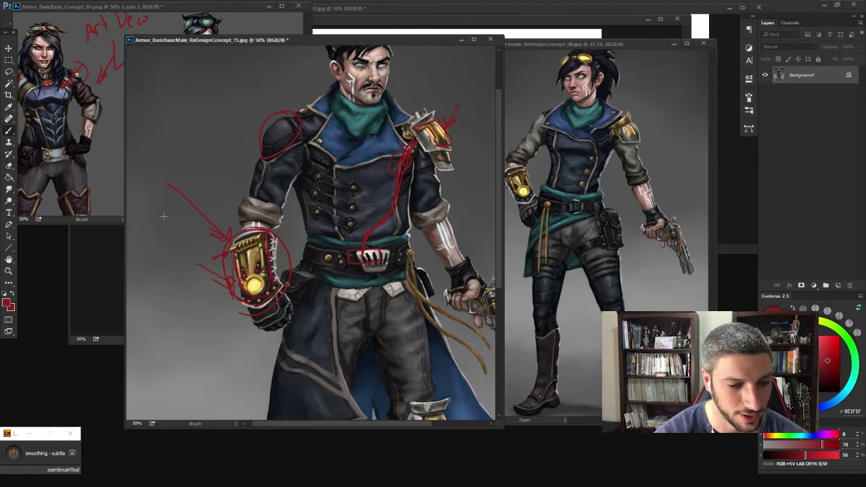